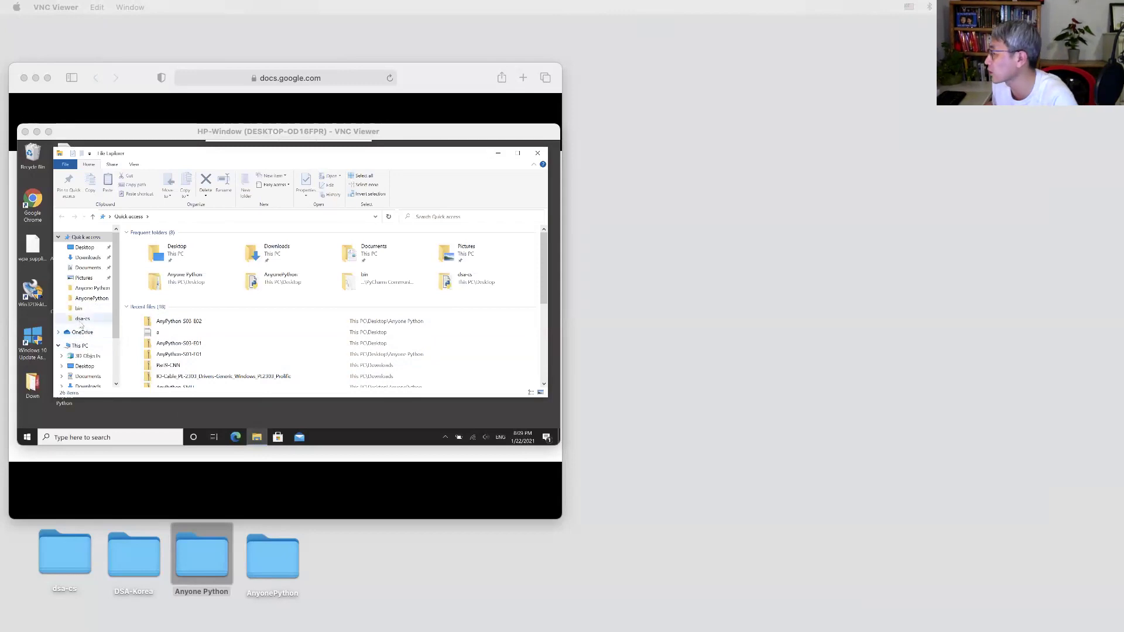
Open Local Disk (C:) from This PC in the remote Windows file explorer
{"action": "scroll", "coordinate": [88, 332], "scroll_direction": "down", "scroll_amount": 1}
{"action": "scroll", "coordinate": [86, 332], "scroll_direction": "down", "scroll_amount": 1}
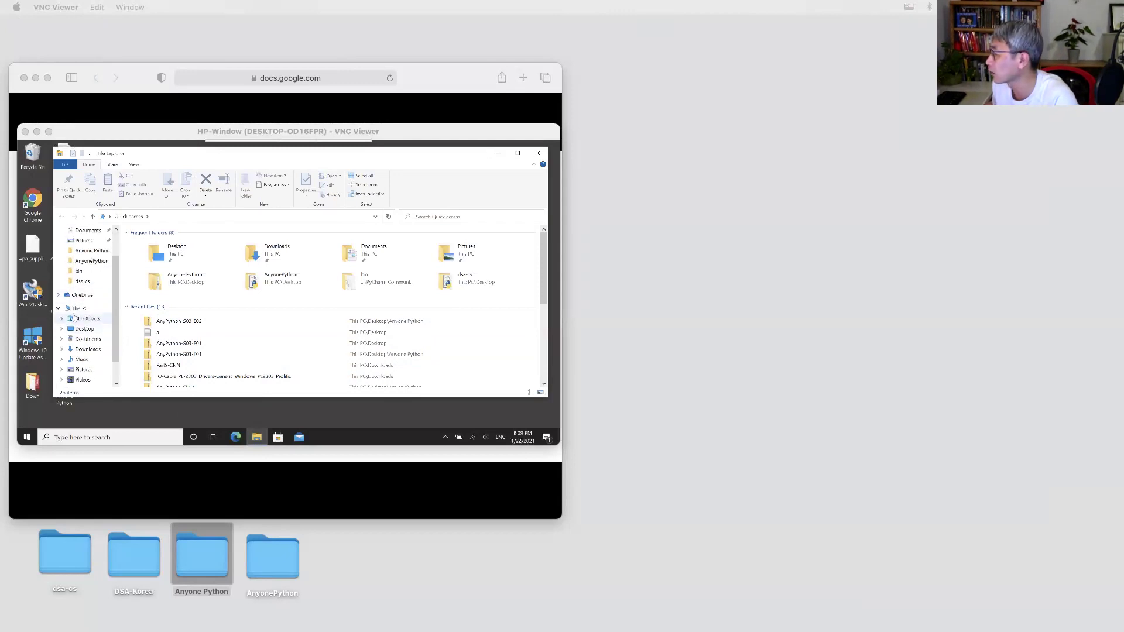
{"action": "left_click", "coordinate": [80, 309]}
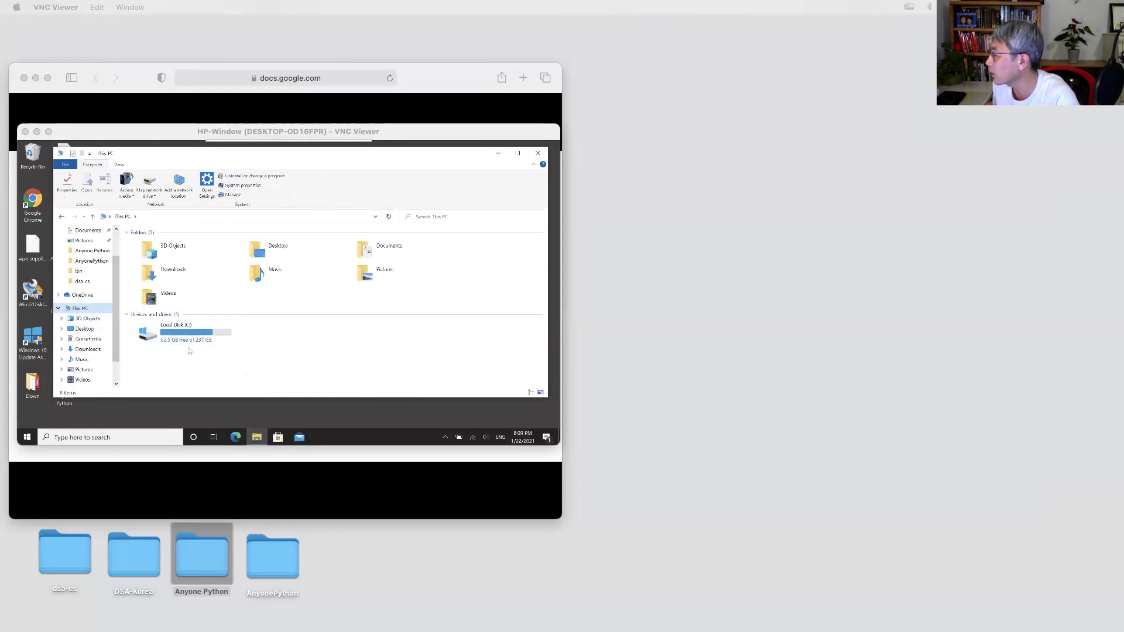
{"action": "double_click", "coordinate": [173, 336]}
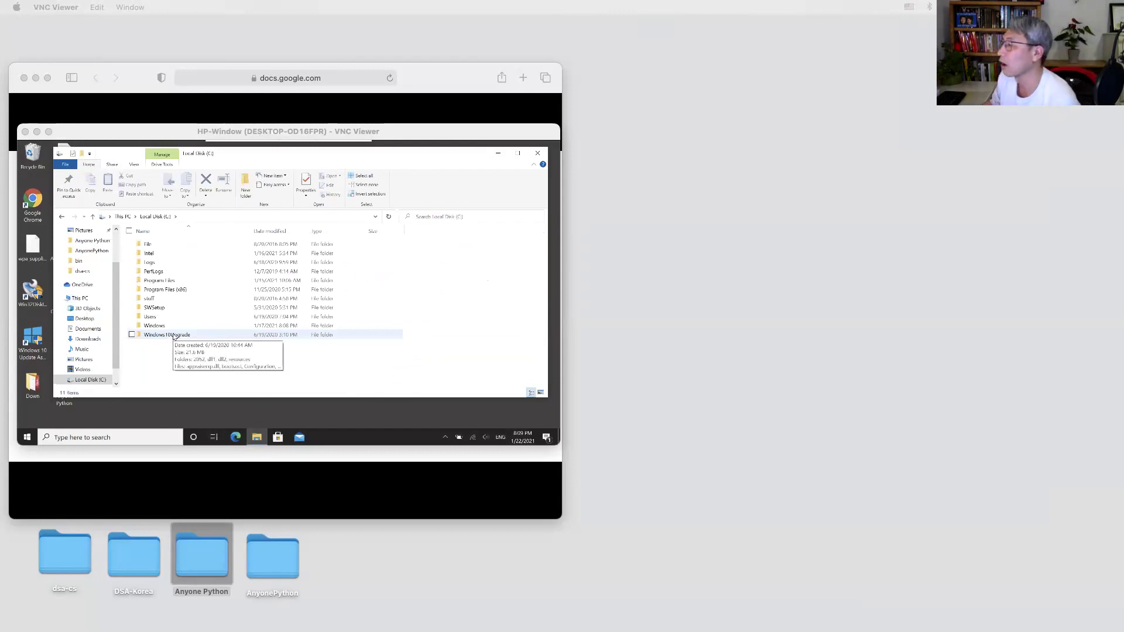
Check the combined properties of all folders on the C: drive and enlarge the remote desktop window
{"action": "left_click", "coordinate": [156, 246]}
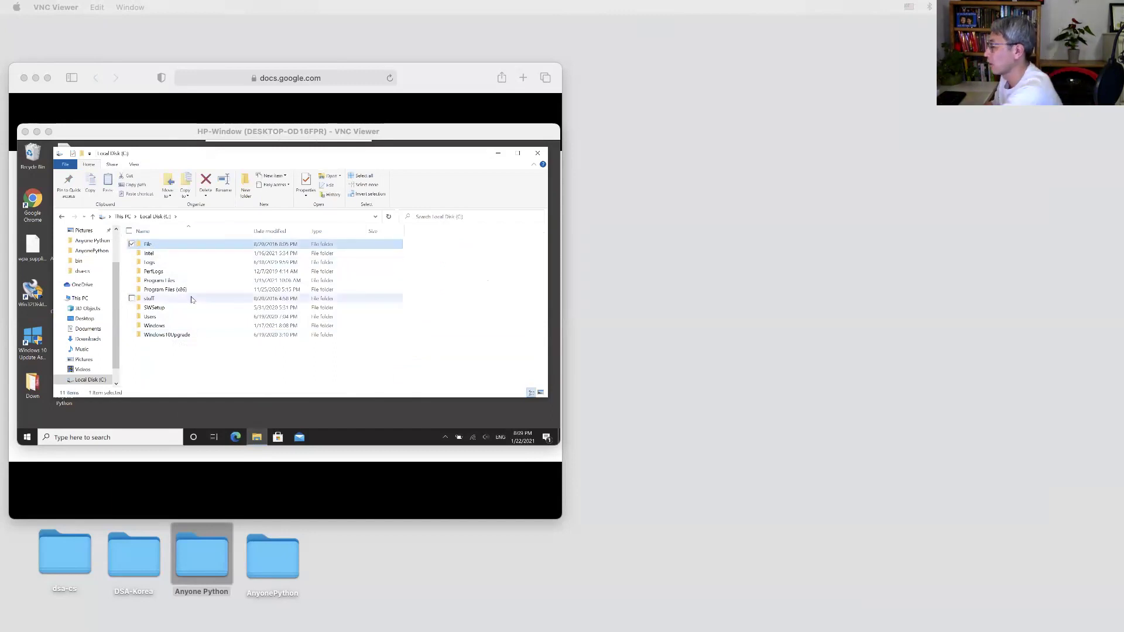
{"action": "left_click", "coordinate": [173, 335], "text": "shift"}
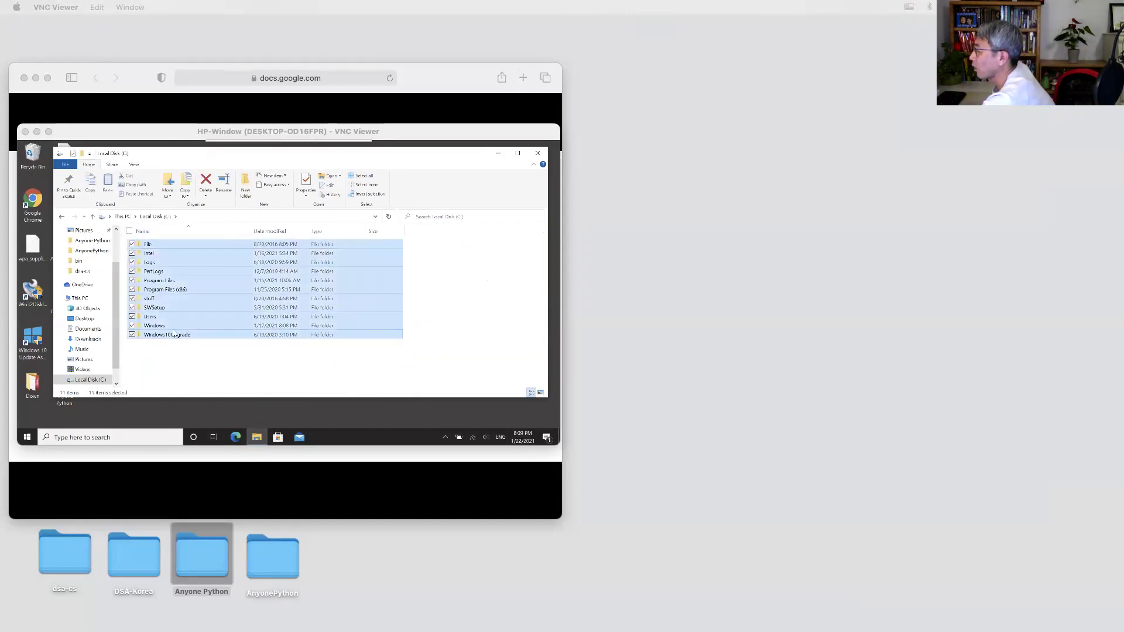
{"action": "right_click", "coordinate": [166, 297]}
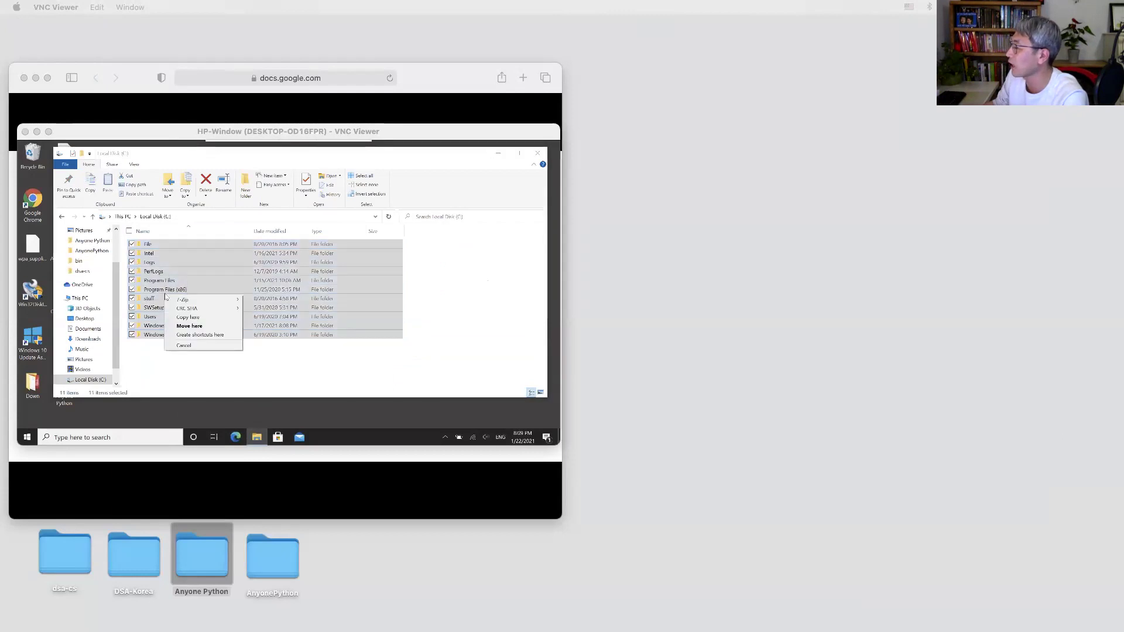
{"action": "right_click", "coordinate": [153, 289]}
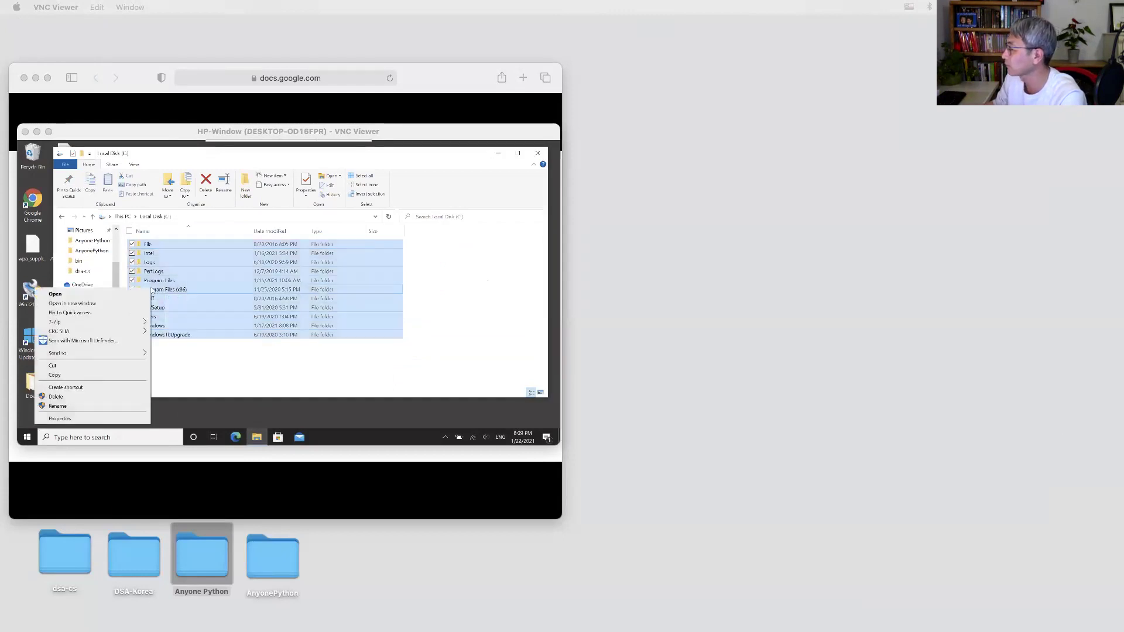
{"action": "left_click", "coordinate": [59, 418]}
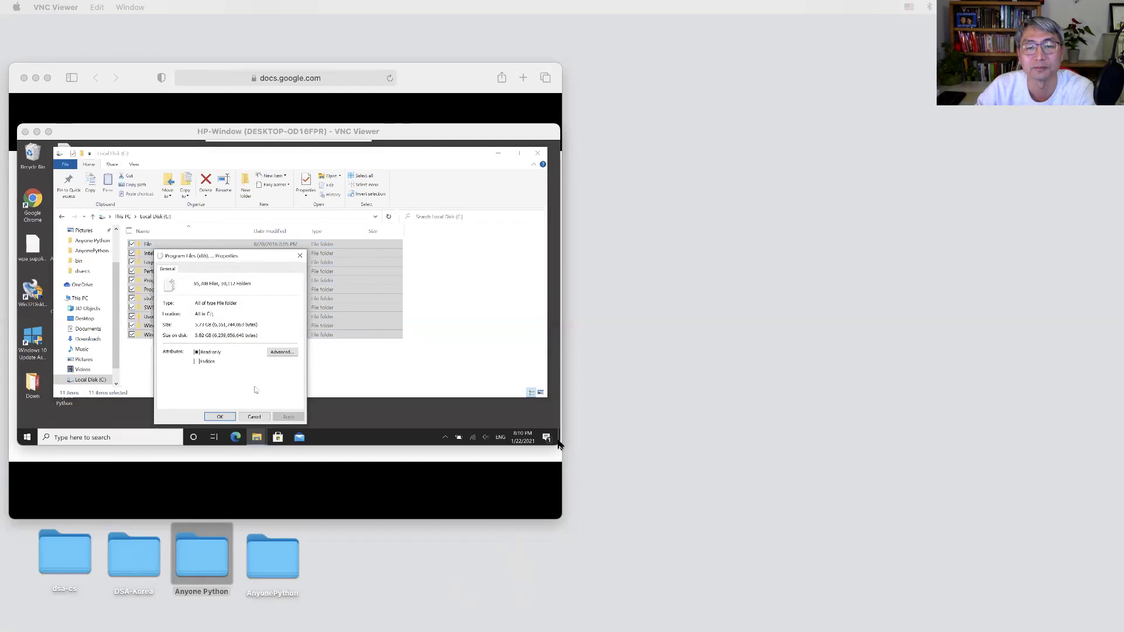
{"action": "left_click_drag", "start_coordinate": [561, 446], "coordinate": [813, 529]}
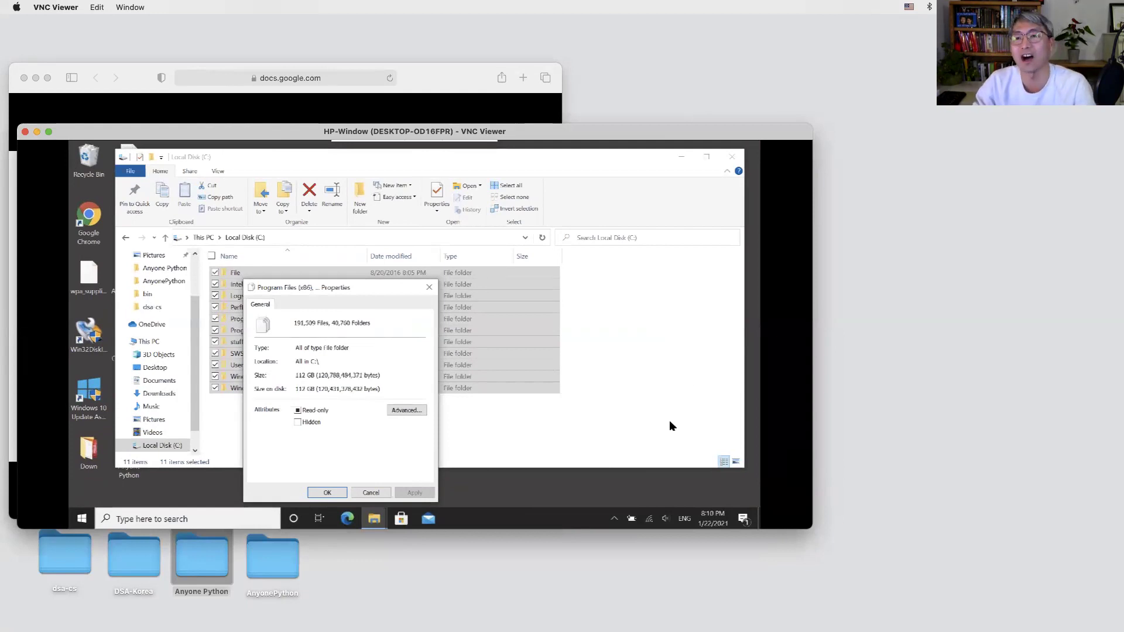
Launch Disk Utility on the Mac and show the detailed information for the internal system snapshot volume
{"action": "key", "text": "super+space"}
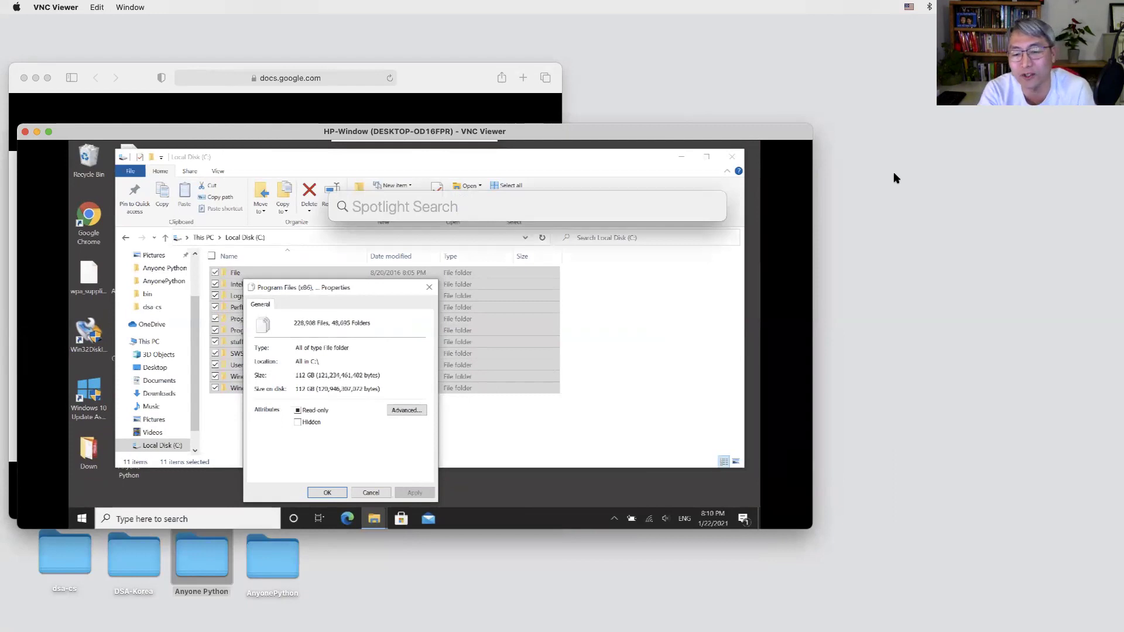
{"action": "type", "text": "disk"}
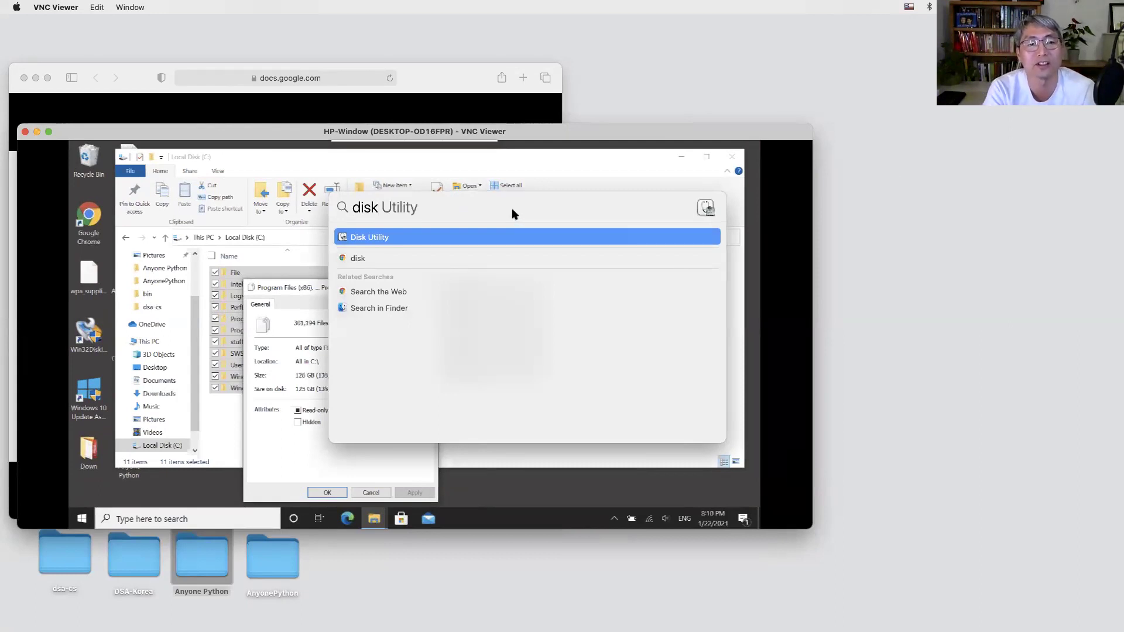
{"action": "type", "text": "uti"}
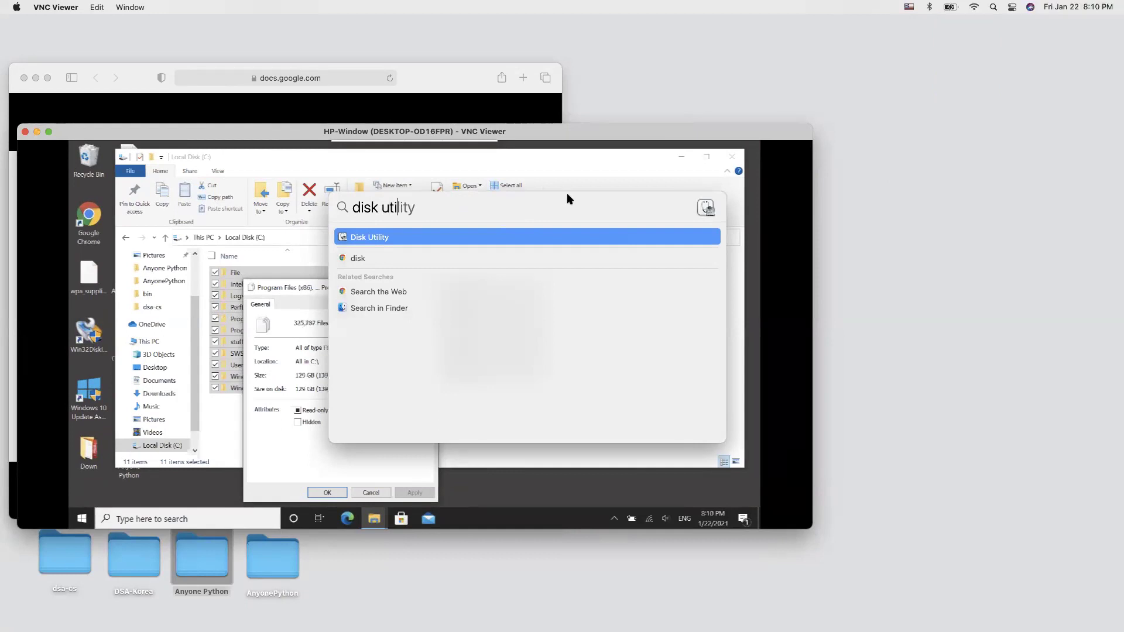
{"action": "key", "text": "Return"}
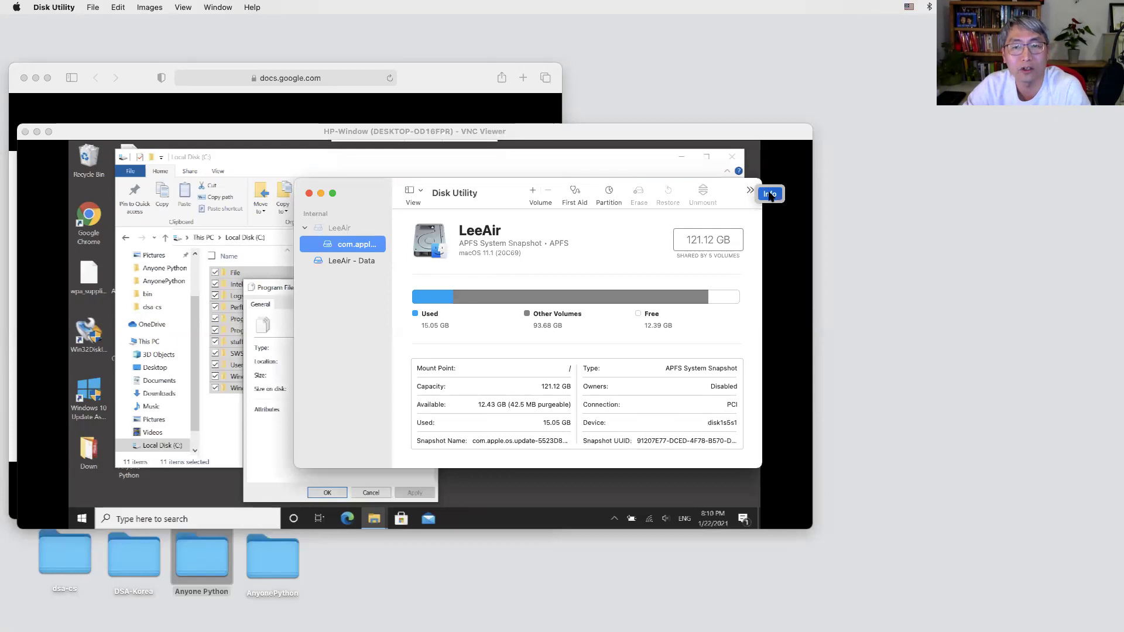
{"action": "left_click", "coordinate": [770, 195]}
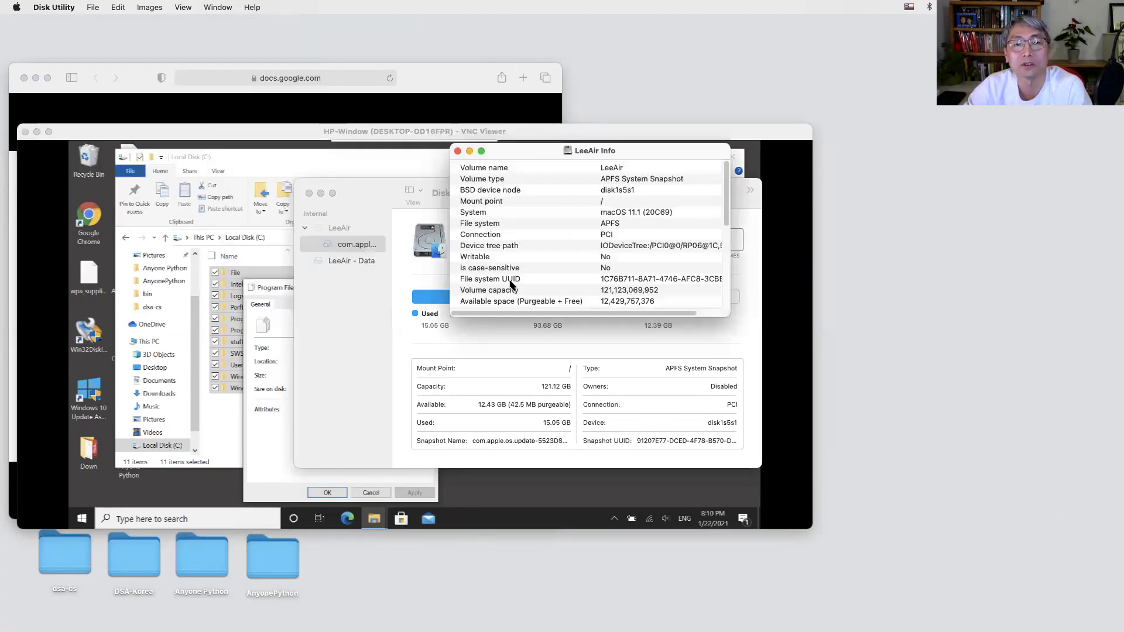
Find the file count in the volume information and circle that row in red
{"action": "scroll", "coordinate": [521, 280], "scroll_direction": "down", "scroll_amount": 2}
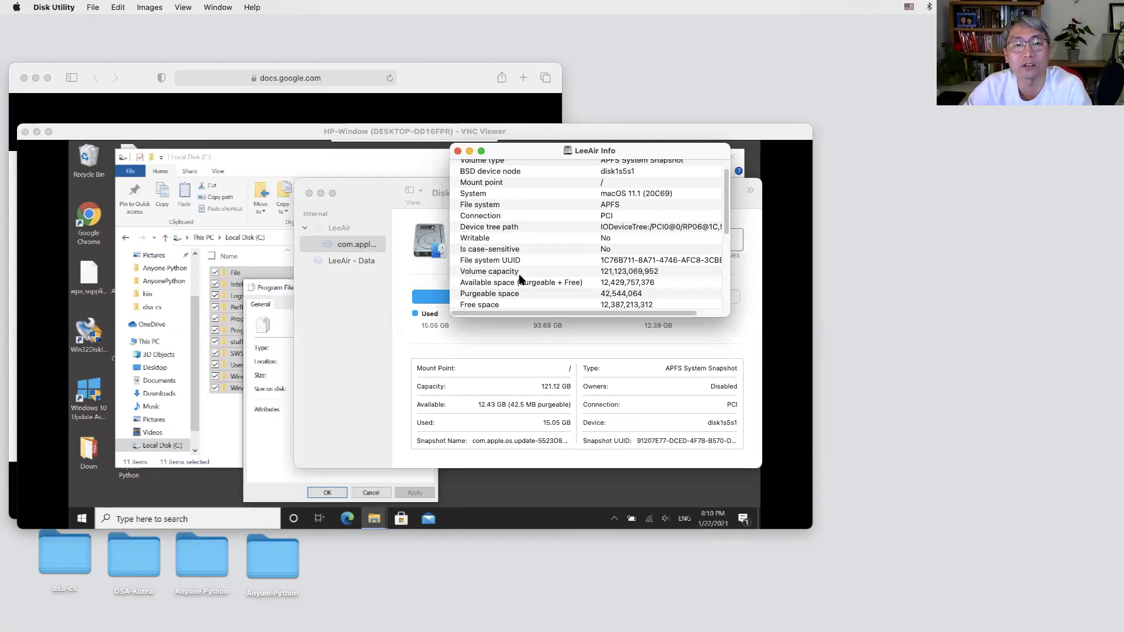
{"action": "scroll", "coordinate": [521, 280], "scroll_direction": "down", "scroll_amount": 3}
{"action": "scroll", "coordinate": [505, 288], "scroll_direction": "down", "scroll_amount": 1}
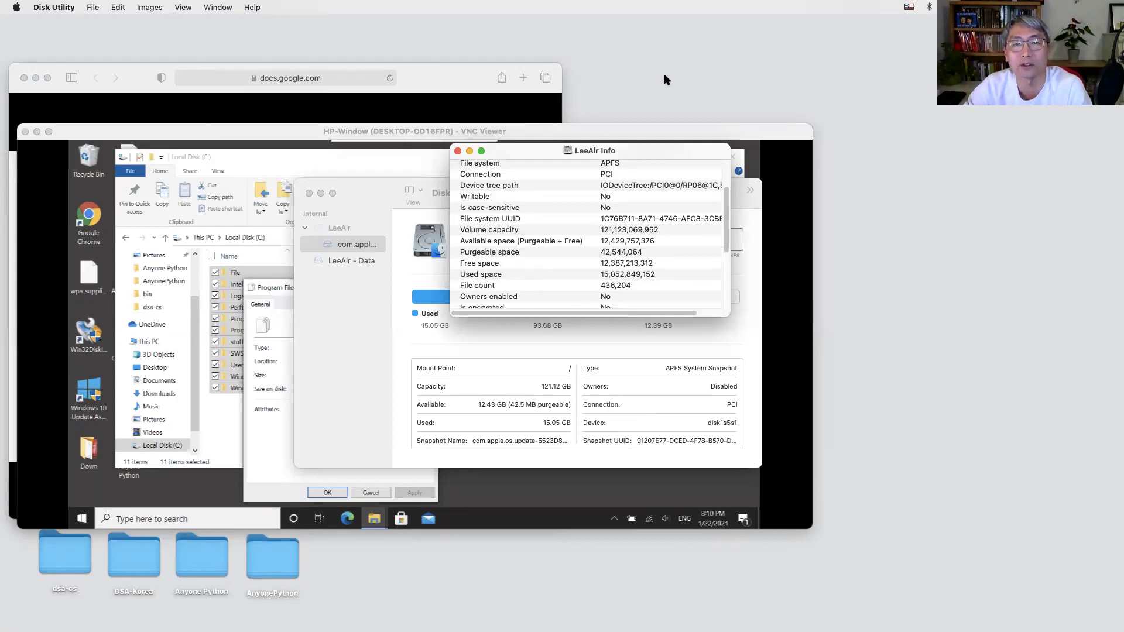
{"action": "mouse_move", "coordinate": [587, 272]}
{"action": "left_mouse_down"}
{"action": "mouse_move", "coordinate": [628, 274]}
{"action": "mouse_move", "coordinate": [642, 296]}
{"action": "mouse_move", "coordinate": [632, 280]}
{"action": "left_mouse_up"}
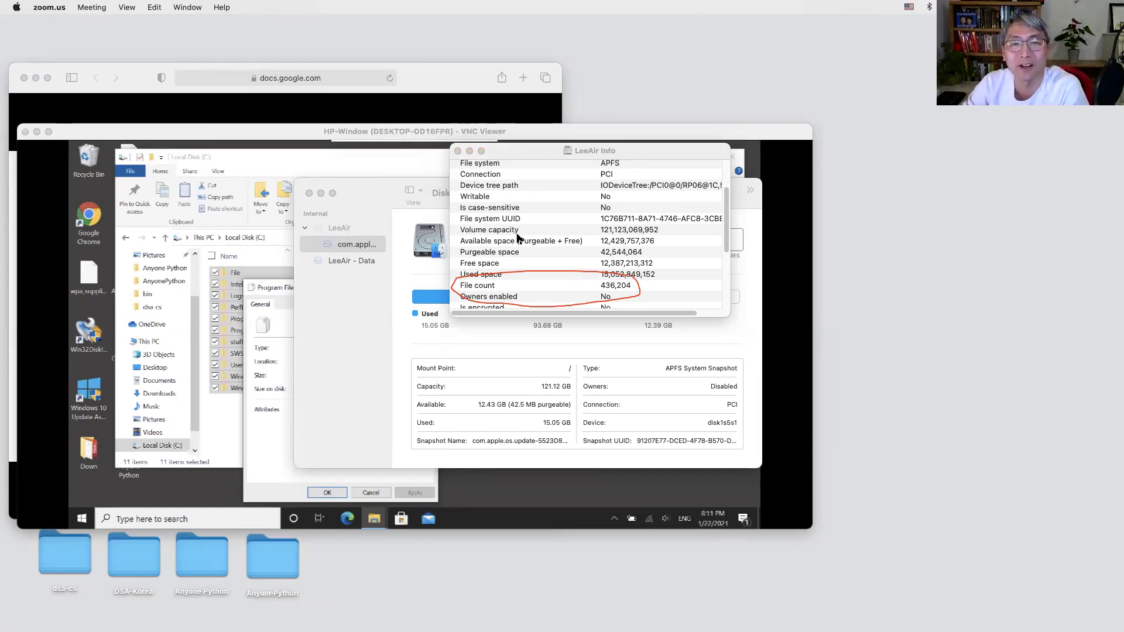
Clear the red annotation, then close the volume information and Disk Utility windows
{"action": "left_click", "coordinate": [460, 154]}
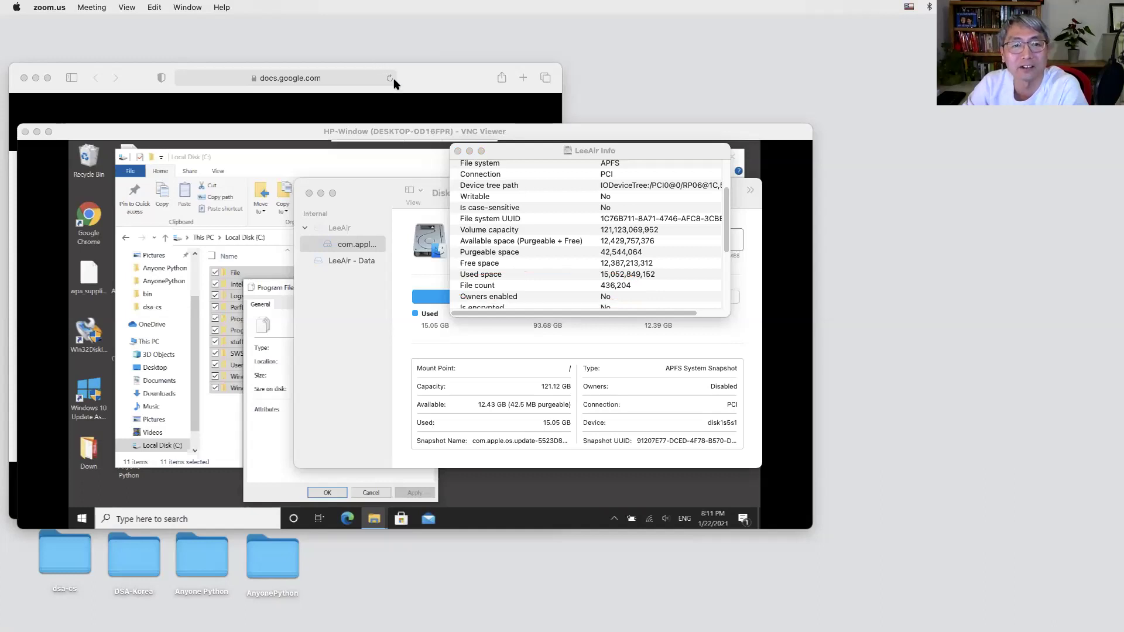
{"action": "left_click", "coordinate": [458, 151]}
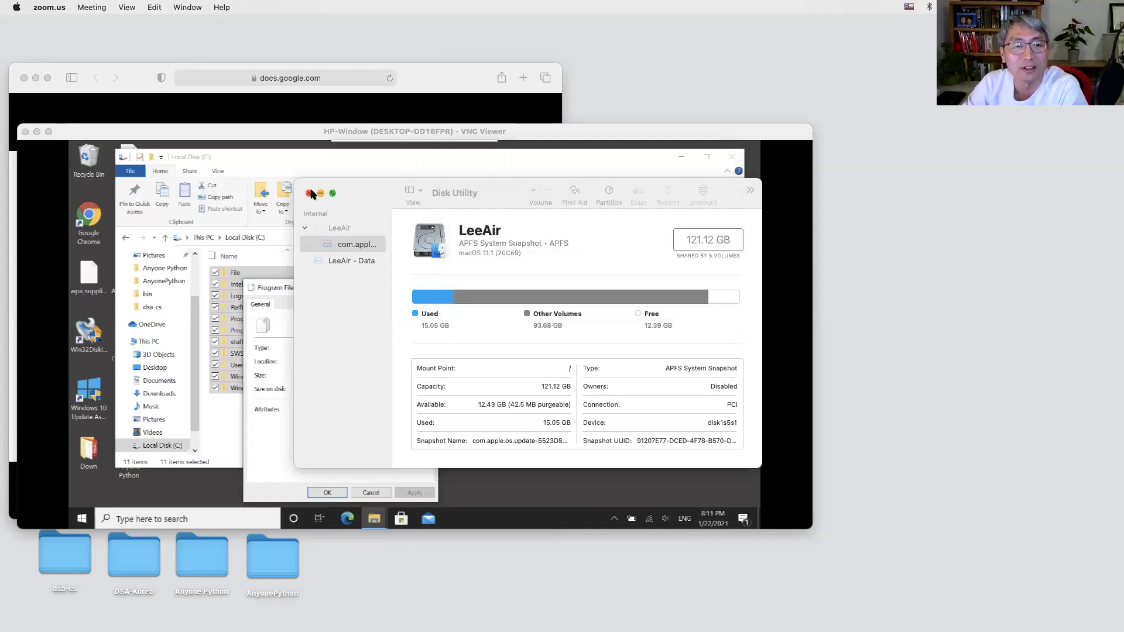
{"action": "left_click", "coordinate": [310, 193]}
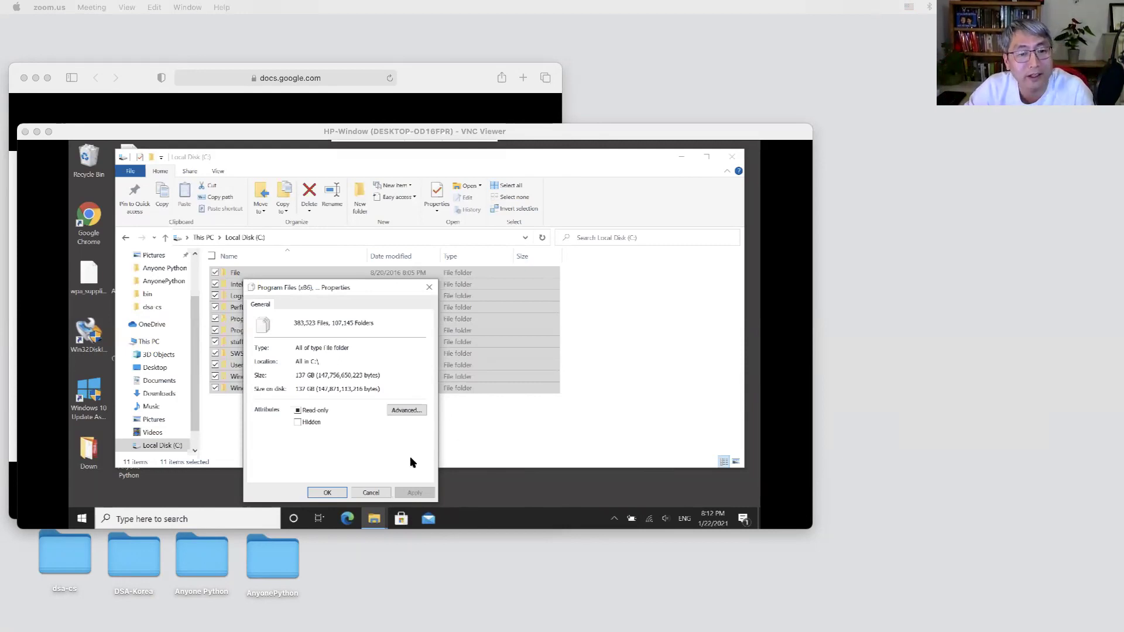
Dismiss the folder properties, clear the folder selection on the C: drive and circle the Windows10Upgrade folder in red
{"action": "left_click", "coordinate": [364, 495]}
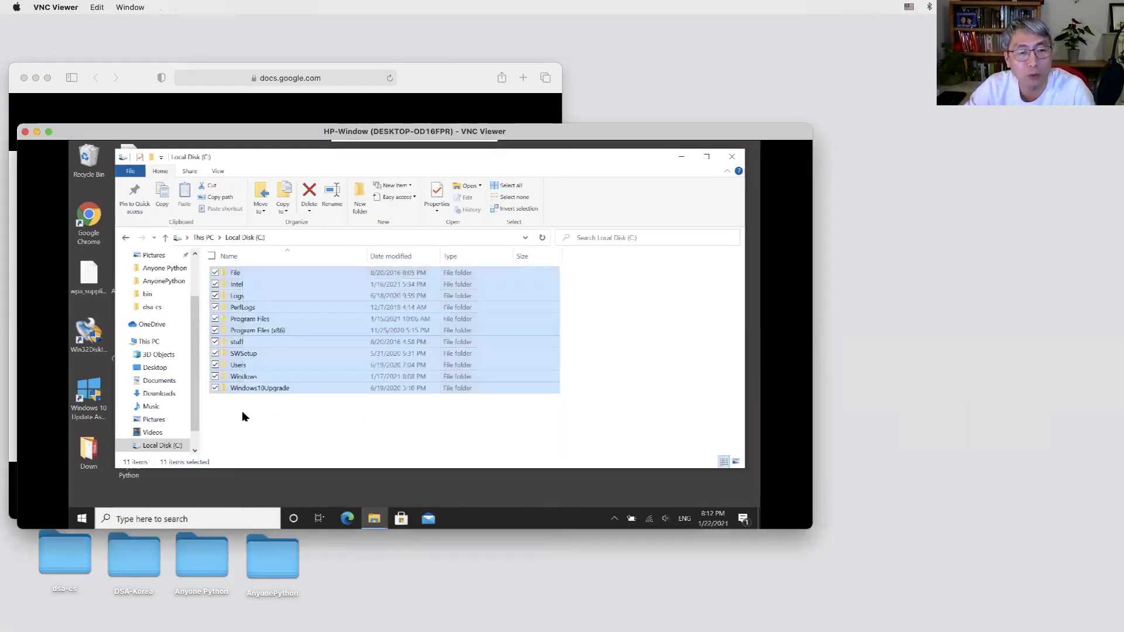
{"action": "left_click", "coordinate": [243, 415]}
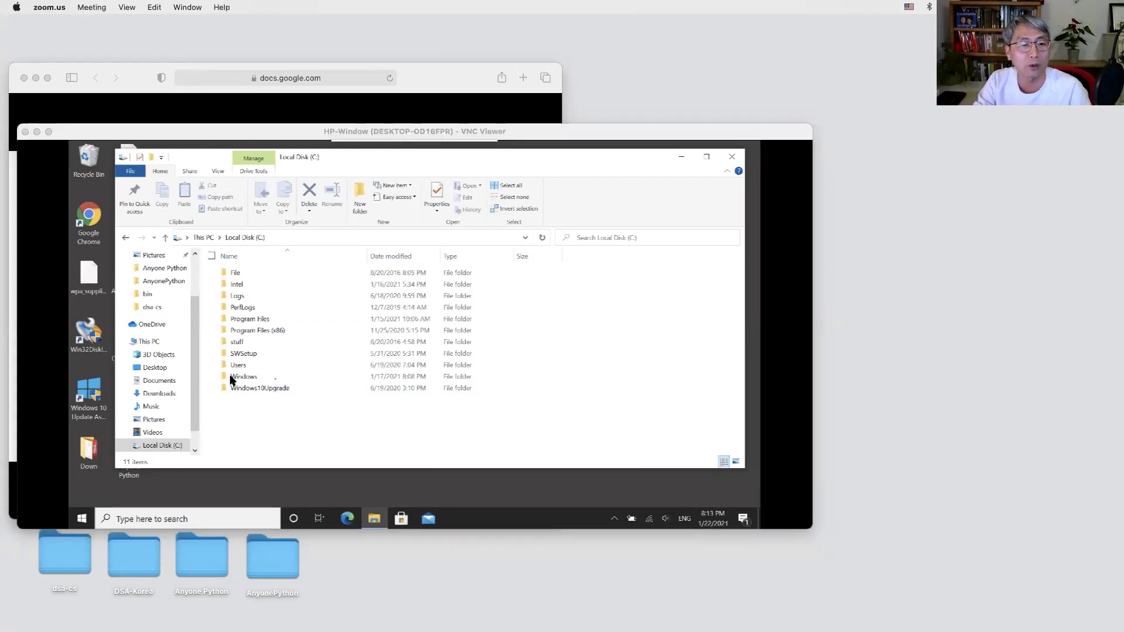
{"action": "mouse_move", "coordinate": [217, 388]}
{"action": "left_mouse_down"}
{"action": "mouse_move", "coordinate": [275, 379]}
{"action": "mouse_move", "coordinate": [218, 394]}
{"action": "left_mouse_up"}
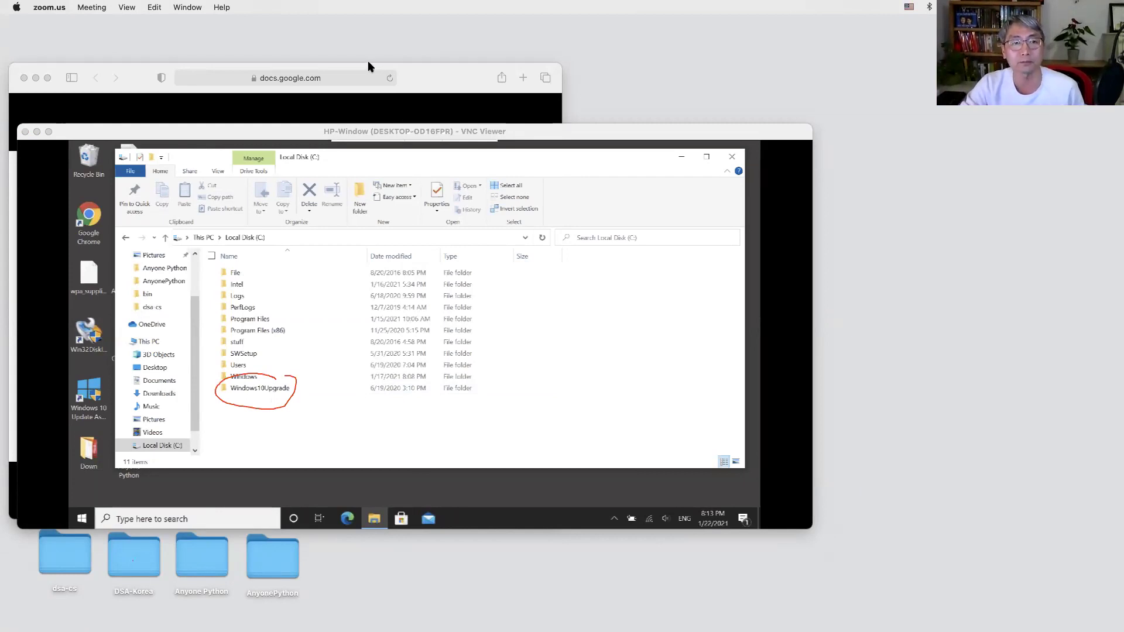
Open the DSA-Korea desktop folder on the Mac, reposition its window and show the contents of the Anyone Python folder
{"action": "left_click", "coordinate": [125, 557]}
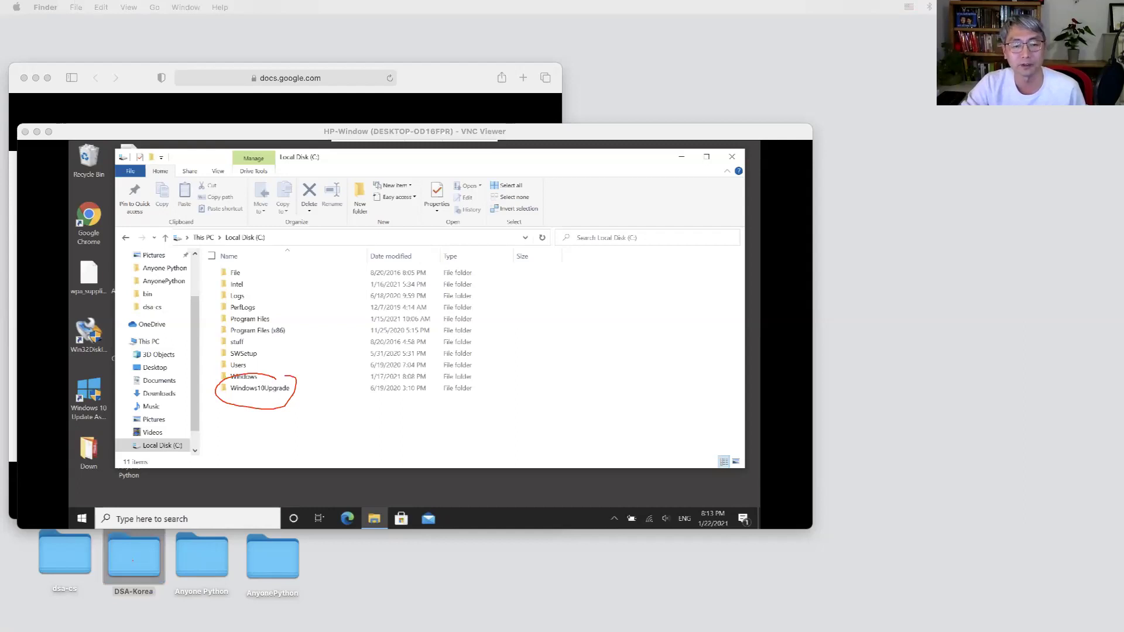
{"action": "left_click_drag", "start_coordinate": [652, 190], "coordinate": [533, 104]}
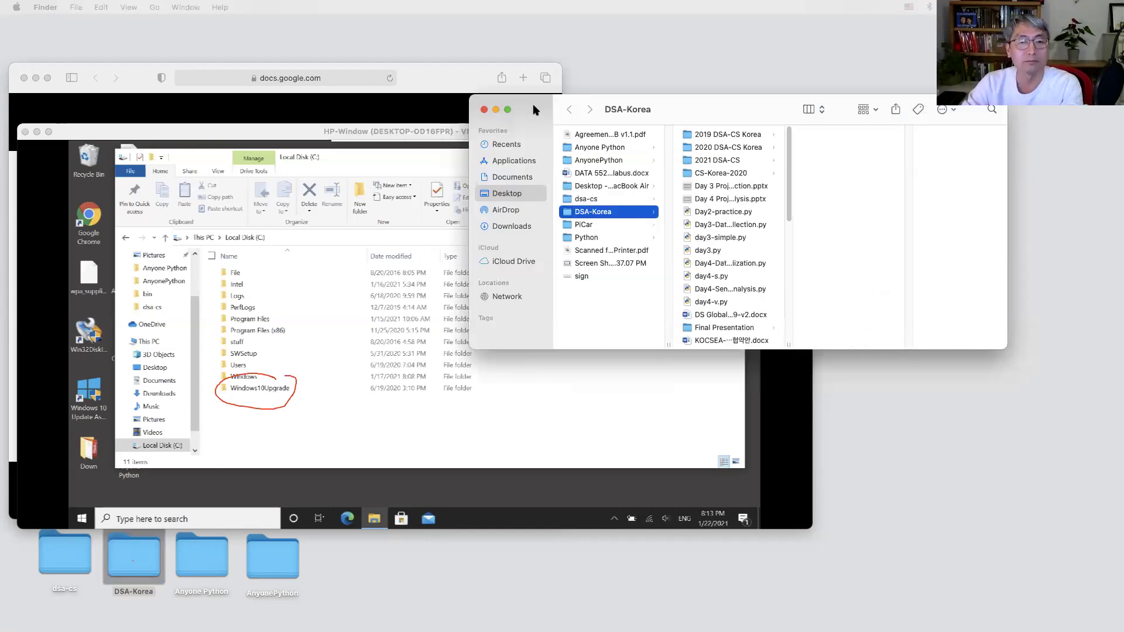
{"action": "left_click", "coordinate": [599, 148]}
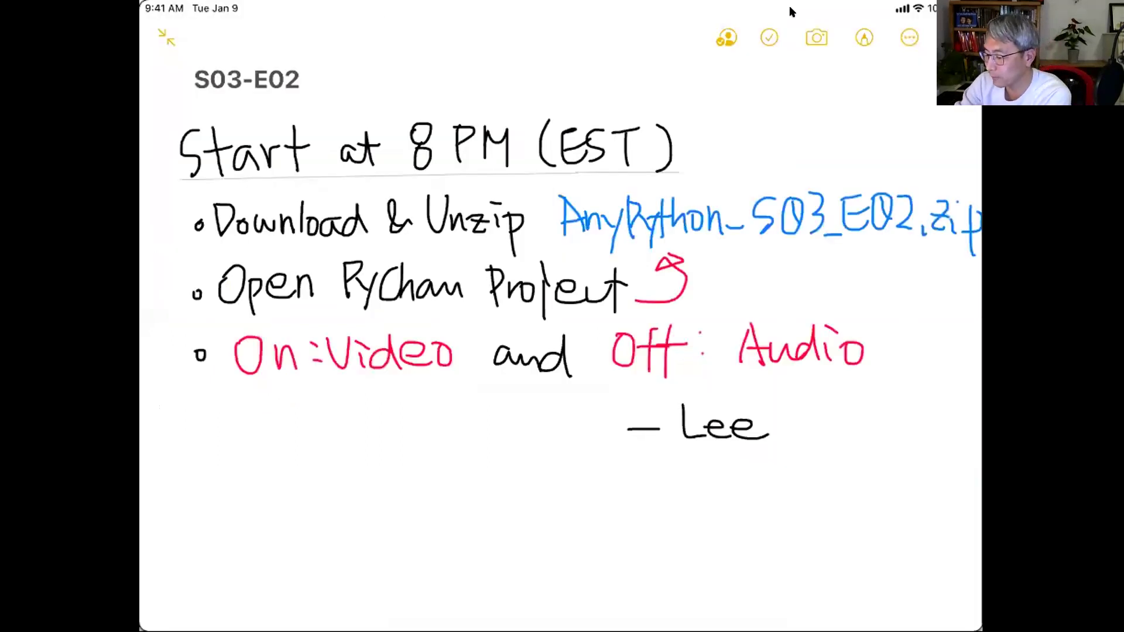
Draw blue tally marks below the three second-level nodes of the tree and below the first node of the third level
{"action": "scroll", "coordinate": [790, 11], "scroll_direction": "down", "scroll_amount": 4}
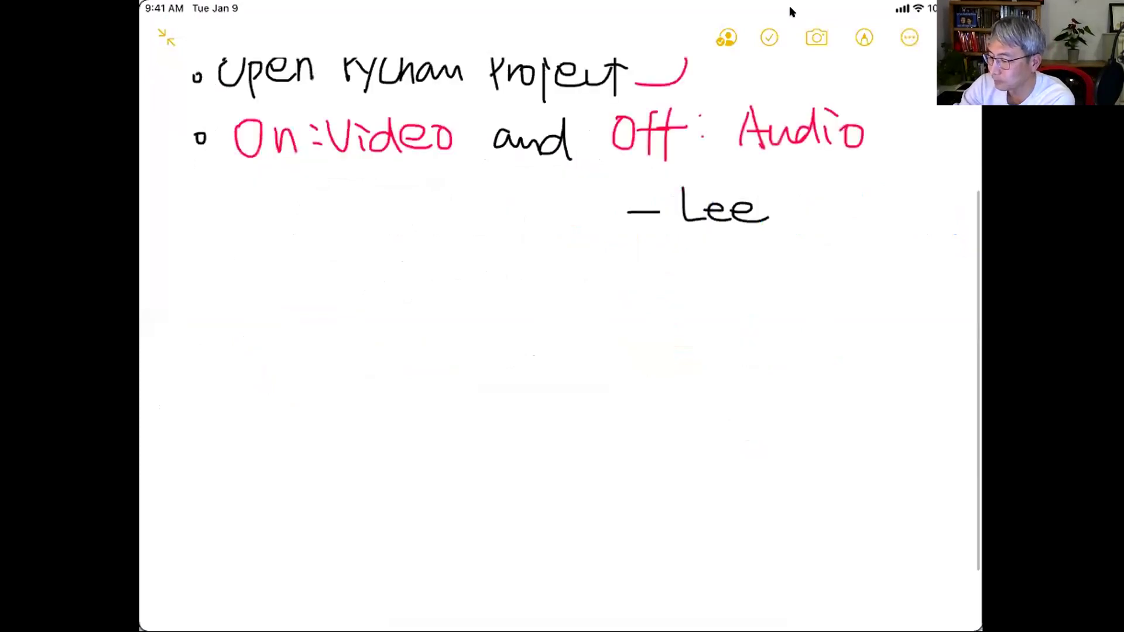
{"action": "scroll", "coordinate": [790, 11], "scroll_direction": "down", "scroll_amount": 2}
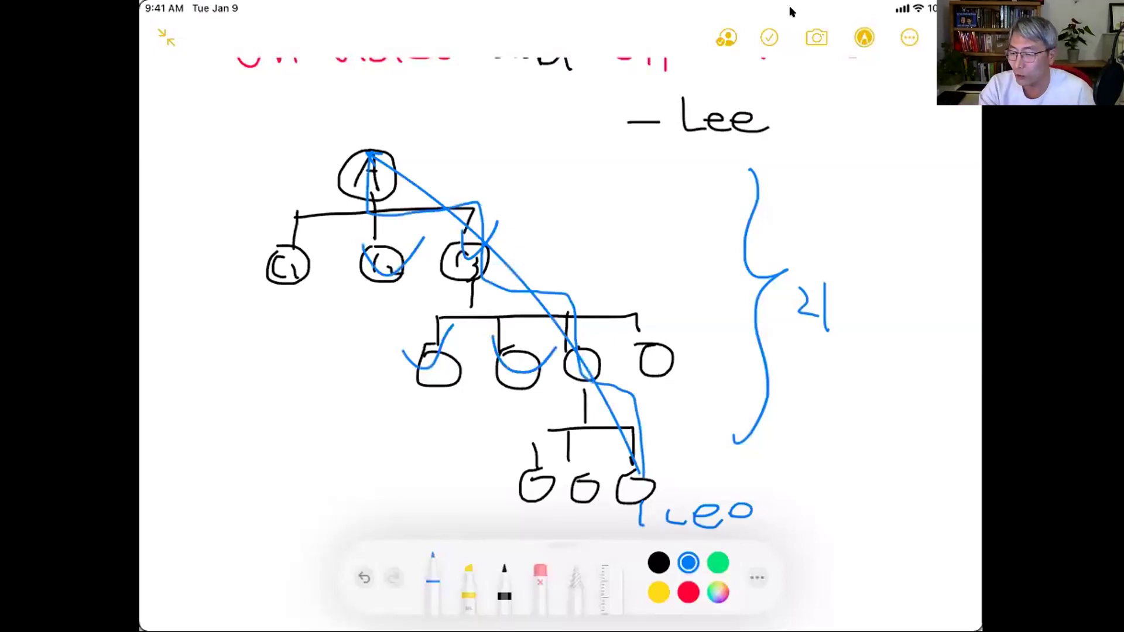
{"action": "left_click_drag", "start_coordinate": [227, 298], "coordinate": [228, 319]}
{"action": "mouse_move", "coordinate": [251, 295]}
{"action": "left_mouse_down"}
{"action": "mouse_move", "coordinate": [252, 319]}
{"action": "mouse_move", "coordinate": [270, 321]}
{"action": "left_mouse_up"}
{"action": "left_click_drag", "start_coordinate": [298, 294], "coordinate": [303, 308]}
{"action": "mouse_move", "coordinate": [316, 304]}
{"action": "left_mouse_down"}
{"action": "mouse_move", "coordinate": [321, 317]}
{"action": "mouse_move", "coordinate": [352, 318]}
{"action": "left_mouse_up"}
{"action": "mouse_move", "coordinate": [370, 297]}
{"action": "left_mouse_down"}
{"action": "mouse_move", "coordinate": [372, 319]}
{"action": "mouse_move", "coordinate": [395, 320]}
{"action": "left_mouse_up"}
{"action": "left_click_drag", "start_coordinate": [489, 280], "coordinate": [487, 307]}
{"action": "left_click_drag", "start_coordinate": [414, 407], "coordinate": [408, 426]}
{"action": "left_click_drag", "start_coordinate": [434, 397], "coordinate": [433, 426]}
{"action": "left_click_drag", "start_coordinate": [455, 401], "coordinate": [458, 427]}
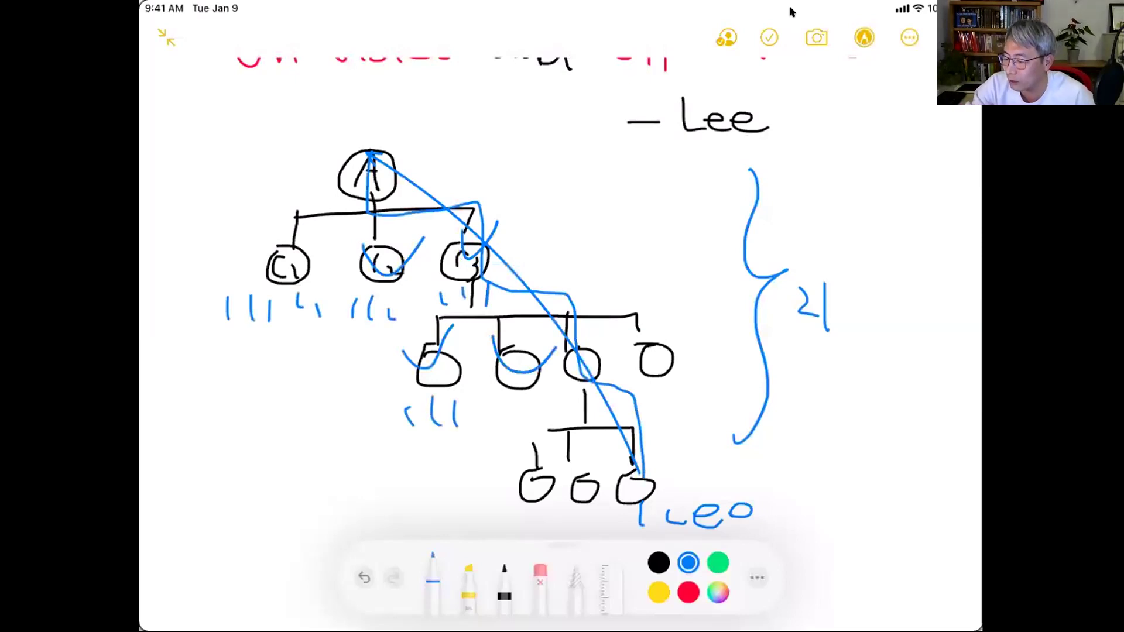
In red, circle the second-level nodes with their tallies, trace the branch below the third one and write "sub"
{"action": "left_click", "coordinate": [689, 593]}
{"action": "mouse_move", "coordinate": [287, 228]}
{"action": "left_mouse_down"}
{"action": "mouse_move", "coordinate": [205, 305]}
{"action": "mouse_move", "coordinate": [350, 281]}
{"action": "mouse_move", "coordinate": [246, 252]}
{"action": "left_mouse_up"}
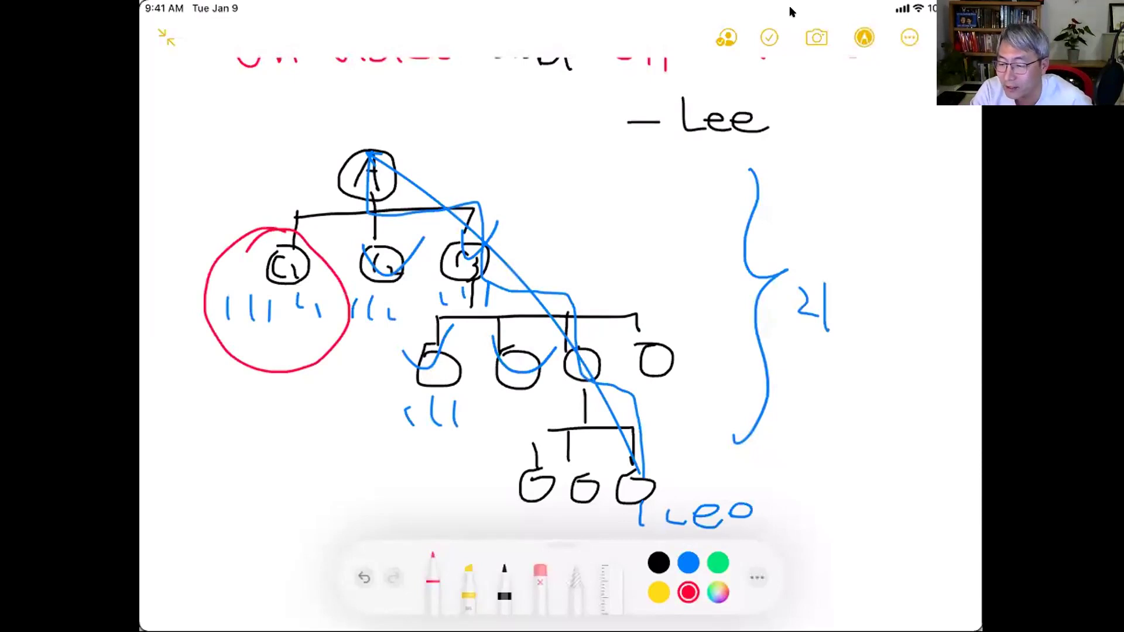
{"action": "mouse_move", "coordinate": [379, 236]}
{"action": "left_mouse_down"}
{"action": "mouse_move", "coordinate": [352, 313]}
{"action": "mouse_move", "coordinate": [486, 313]}
{"action": "mouse_move", "coordinate": [452, 345]}
{"action": "mouse_move", "coordinate": [646, 349]}
{"action": "left_mouse_up"}
{"action": "mouse_move", "coordinate": [621, 235]}
{"action": "left_mouse_down"}
{"action": "mouse_move", "coordinate": [588, 256]}
{"action": "mouse_move", "coordinate": [592, 275]}
{"action": "left_mouse_up"}
{"action": "left_click_drag", "start_coordinate": [614, 240], "coordinate": [644, 268]}
{"action": "left_click_drag", "start_coordinate": [656, 221], "coordinate": [656, 273]}
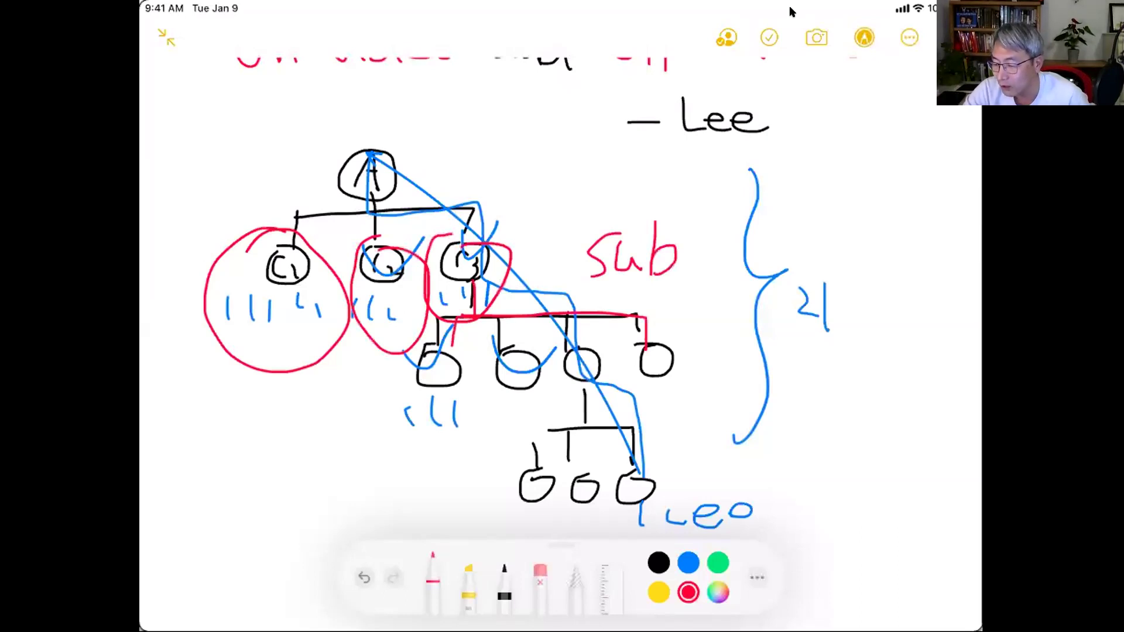
Trace the connector through the third-level node and the branches down to its three bottom nodes in red
{"action": "mouse_move", "coordinate": [571, 307]}
{"action": "left_mouse_down"}
{"action": "mouse_move", "coordinate": [573, 345]}
{"action": "mouse_move", "coordinate": [609, 352]}
{"action": "mouse_move", "coordinate": [592, 425]}
{"action": "left_mouse_up"}
{"action": "left_click_drag", "start_coordinate": [530, 433], "coordinate": [536, 469]}
{"action": "left_click_drag", "start_coordinate": [544, 430], "coordinate": [647, 463]}
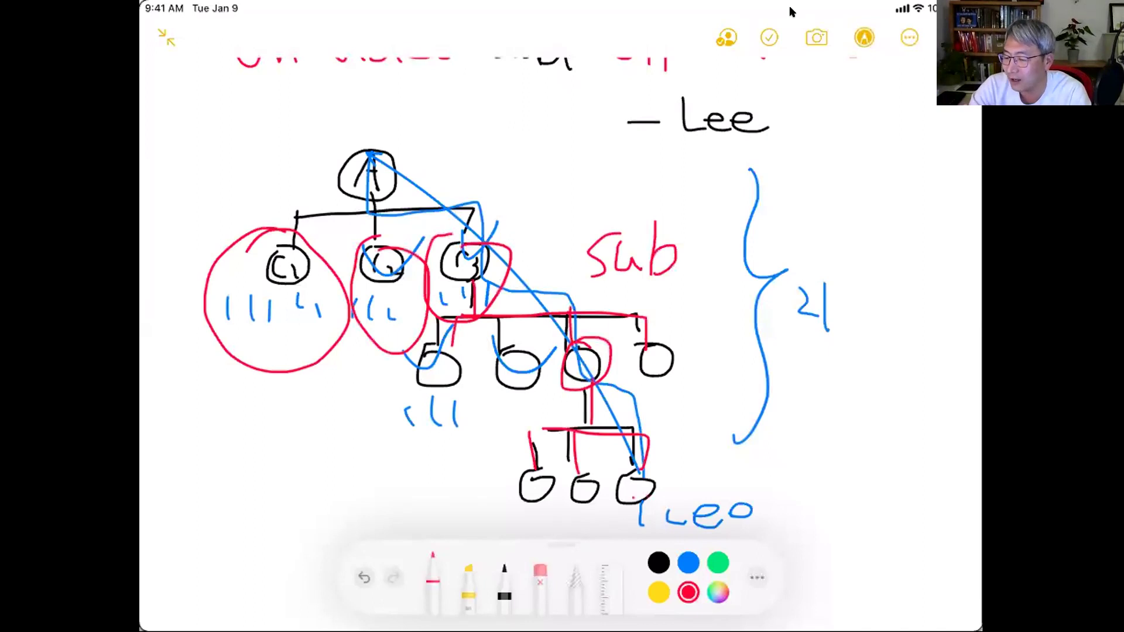
Switch to the blue pen and handwrite a short label beside the large brace, above the number 21
{"action": "left_click", "coordinate": [689, 563]}
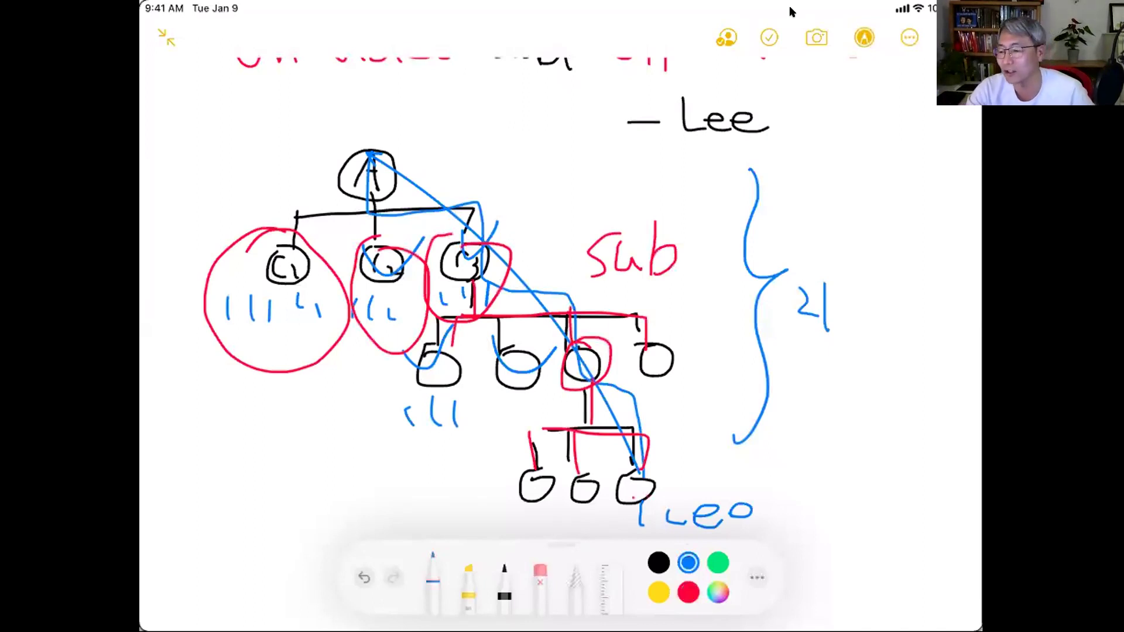
{"action": "left_click_drag", "start_coordinate": [796, 185], "coordinate": [846, 180]}
{"action": "left_click_drag", "start_coordinate": [818, 183], "coordinate": [817, 233]}
{"action": "mouse_move", "coordinate": [852, 199]}
{"action": "left_mouse_down"}
{"action": "mouse_move", "coordinate": [853, 225]}
{"action": "mouse_move", "coordinate": [869, 199]}
{"action": "left_mouse_up"}
{"action": "left_click_drag", "start_coordinate": [872, 214], "coordinate": [932, 226]}
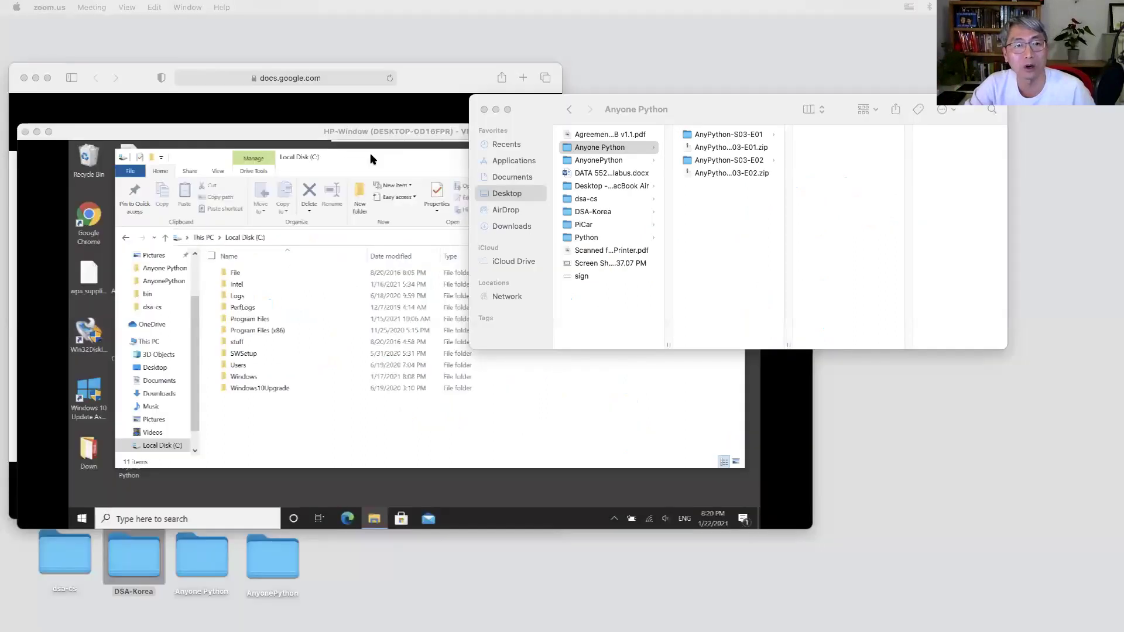
Switch to the remote Windows session showing the C: drive folders
{"action": "left_click", "coordinate": [370, 154]}
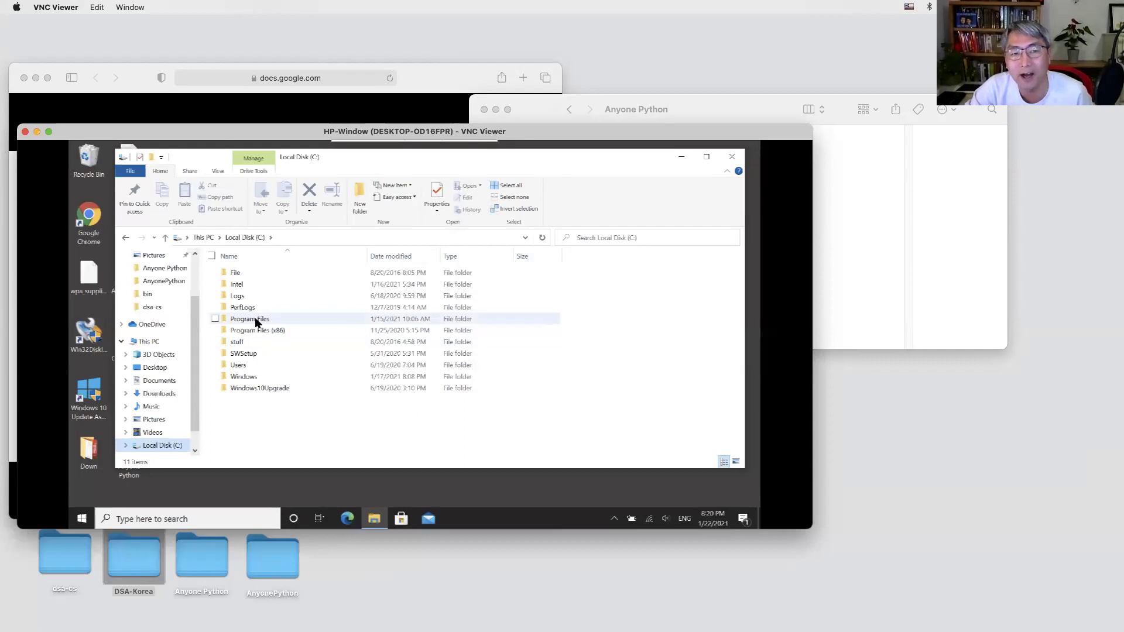
Open the user's home folder inside Users on the C: drive and circle its address path in red
{"action": "mouse_move", "coordinate": [256, 322]}
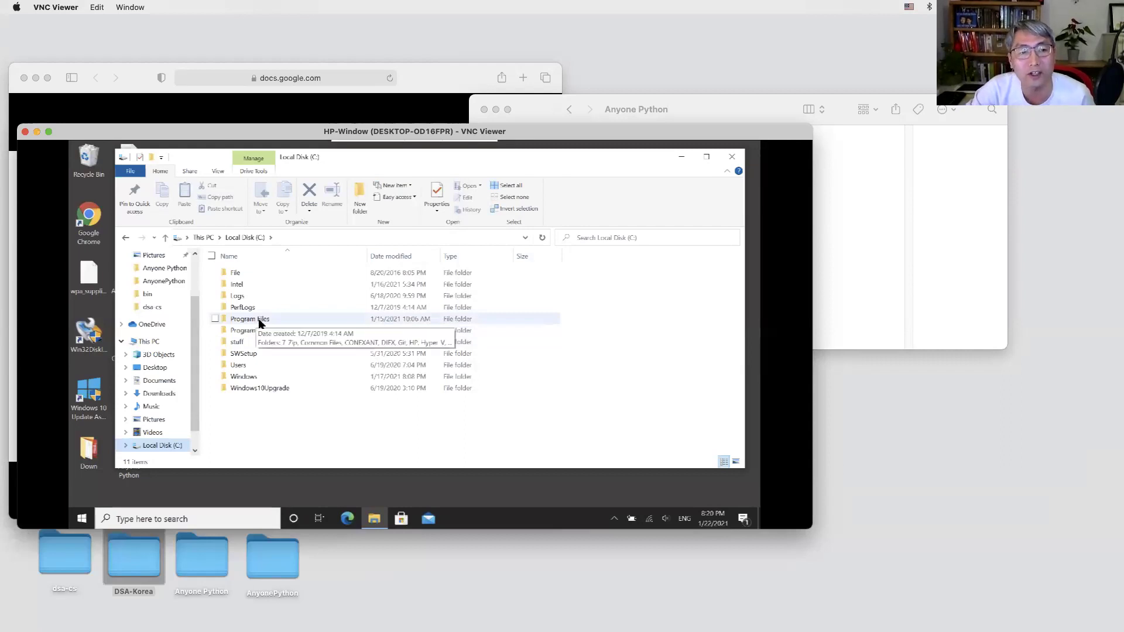
{"action": "double_click", "coordinate": [238, 366]}
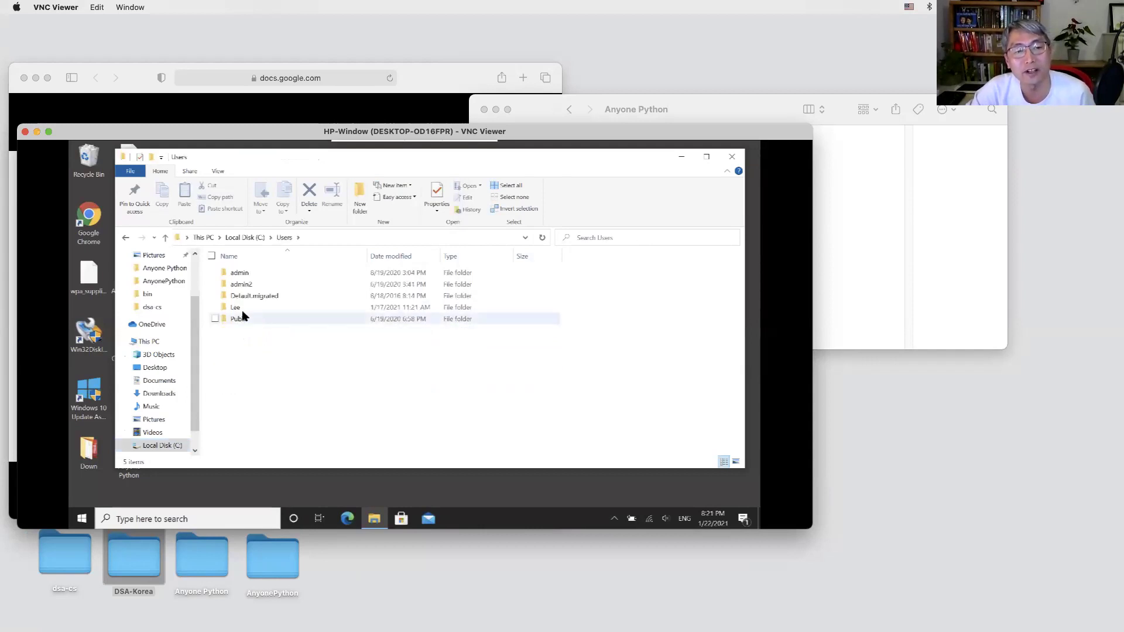
{"action": "double_click", "coordinate": [273, 304]}
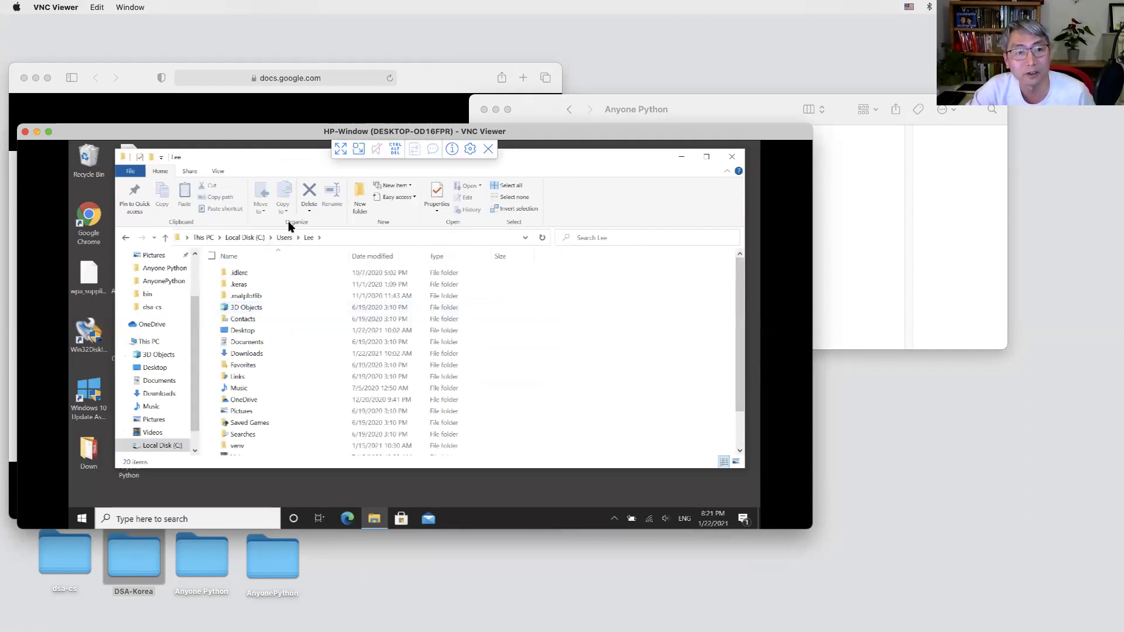
{"action": "left_click_drag", "start_coordinate": [246, 251], "coordinate": [351, 240]}
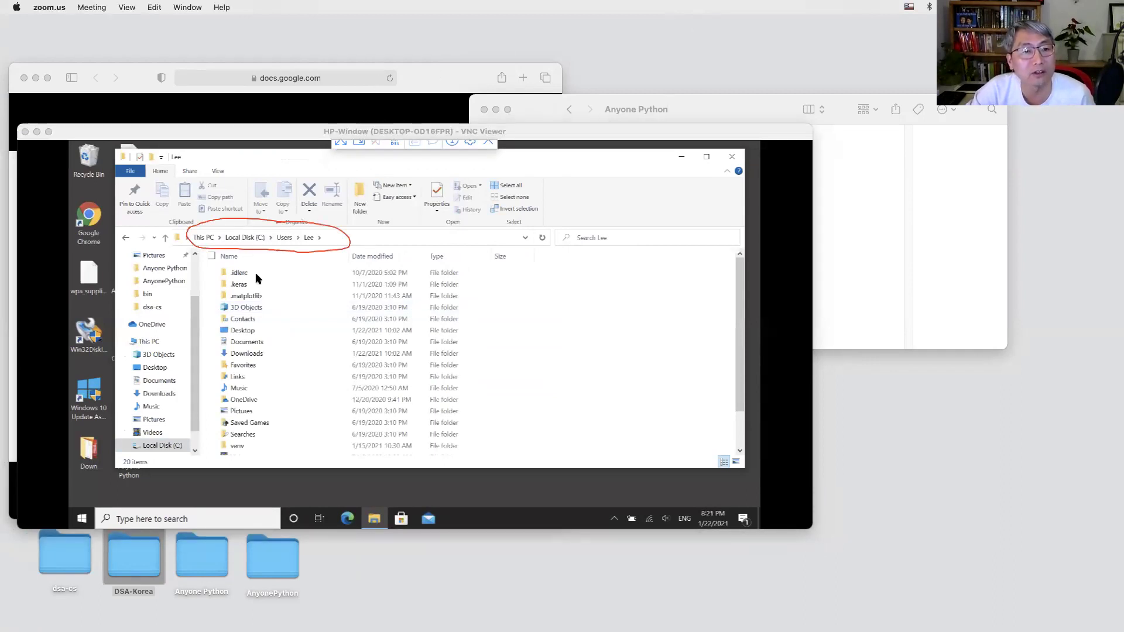
Open the Anyone Python folder on the Desktop, then underline its path and circle the AnyPython-S03-E02 folder in red
{"action": "double_click", "coordinate": [244, 330]}
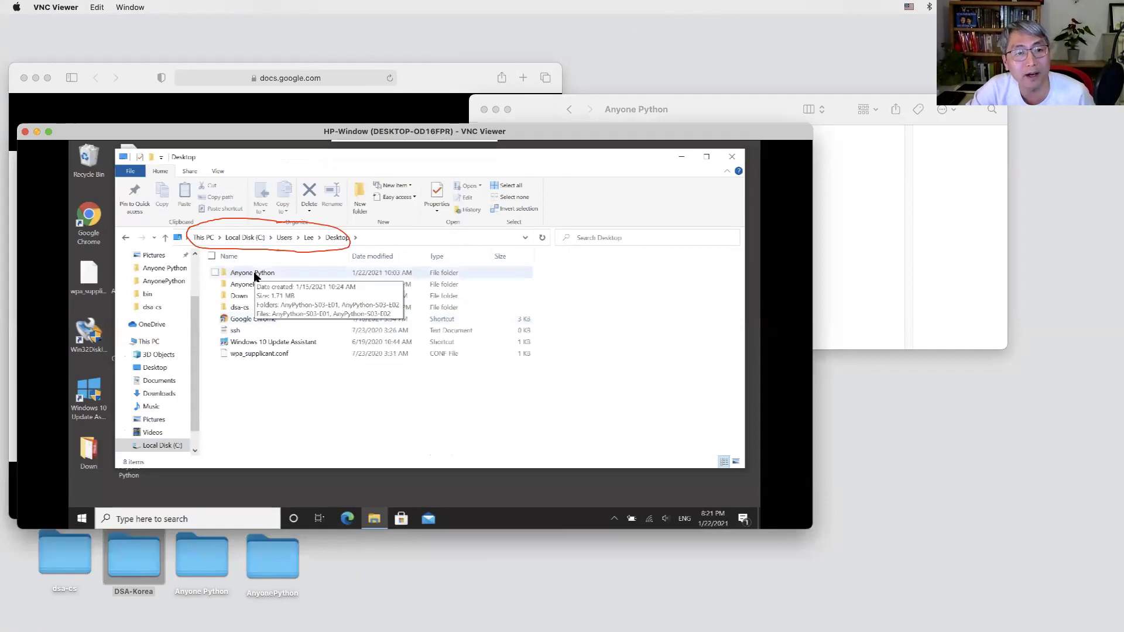
{"action": "double_click", "coordinate": [254, 274]}
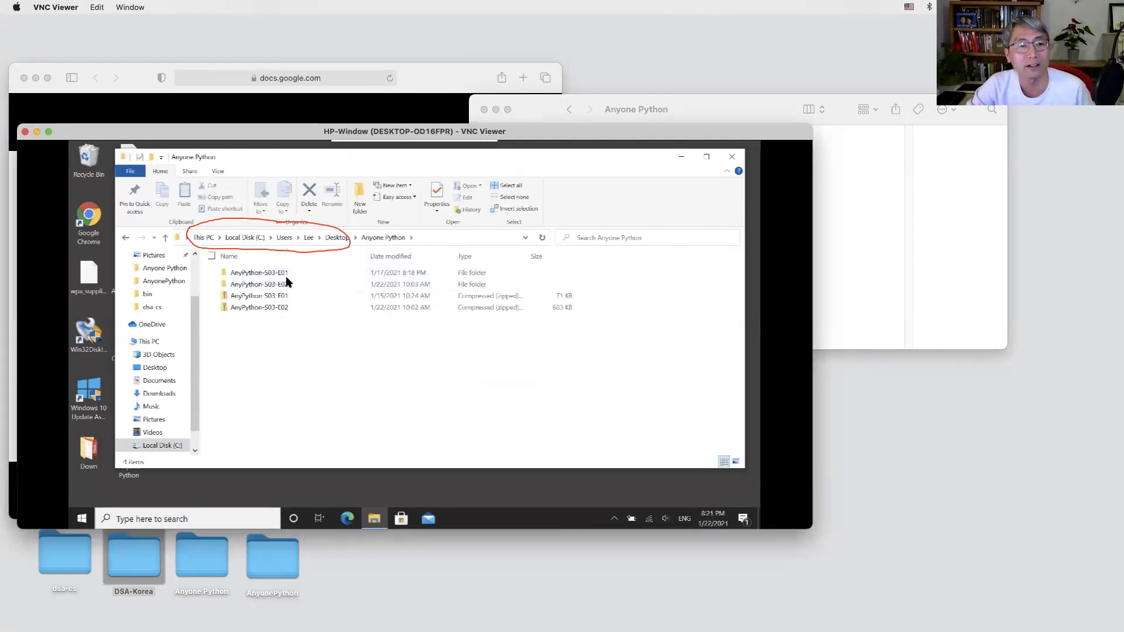
{"action": "mouse_move", "coordinate": [287, 280]}
{"action": "left_mouse_down"}
{"action": "mouse_move", "coordinate": [222, 288]}
{"action": "mouse_move", "coordinate": [291, 281]}
{"action": "left_mouse_up"}
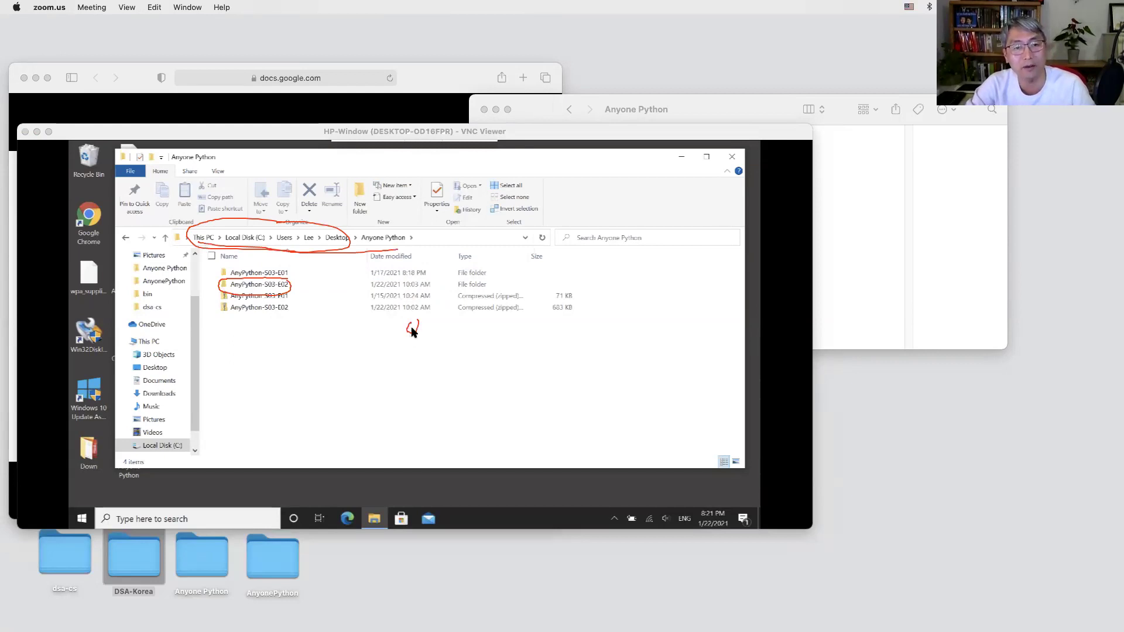
Sketch a descending chain of connected red nodes with an arrow along it below the file list, and handwrite "Tree" beside it
{"action": "mouse_move", "coordinate": [405, 340]}
{"action": "left_mouse_down"}
{"action": "mouse_move", "coordinate": [475, 348]}
{"action": "mouse_move", "coordinate": [481, 384]}
{"action": "mouse_move", "coordinate": [516, 393]}
{"action": "mouse_move", "coordinate": [578, 461]}
{"action": "left_mouse_up"}
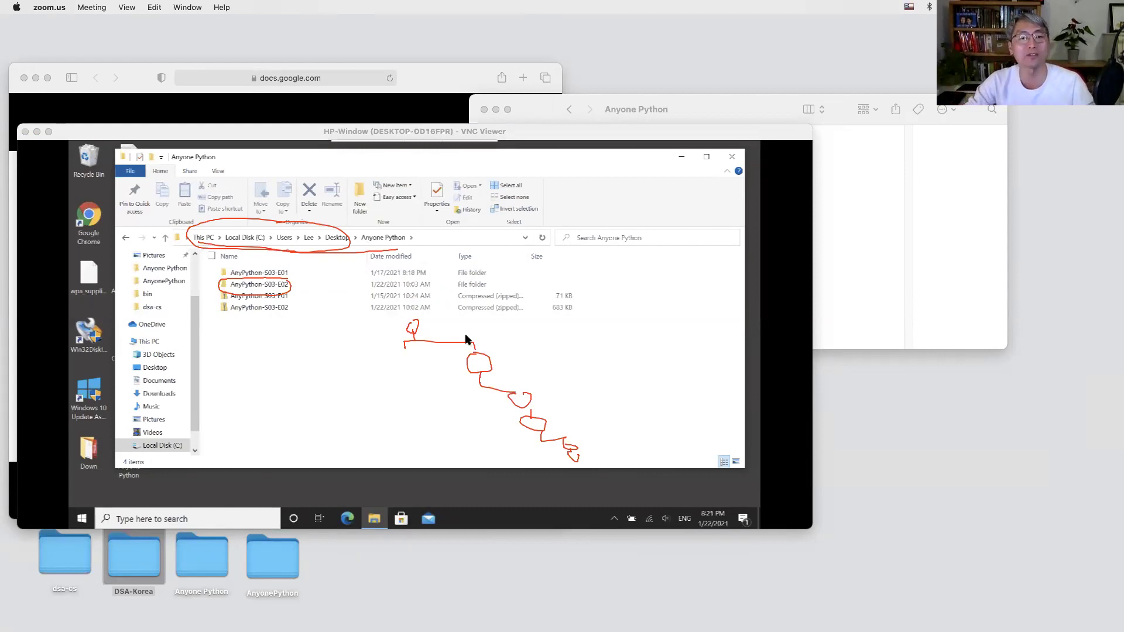
{"action": "left_click_drag", "start_coordinate": [427, 329], "coordinate": [566, 423]}
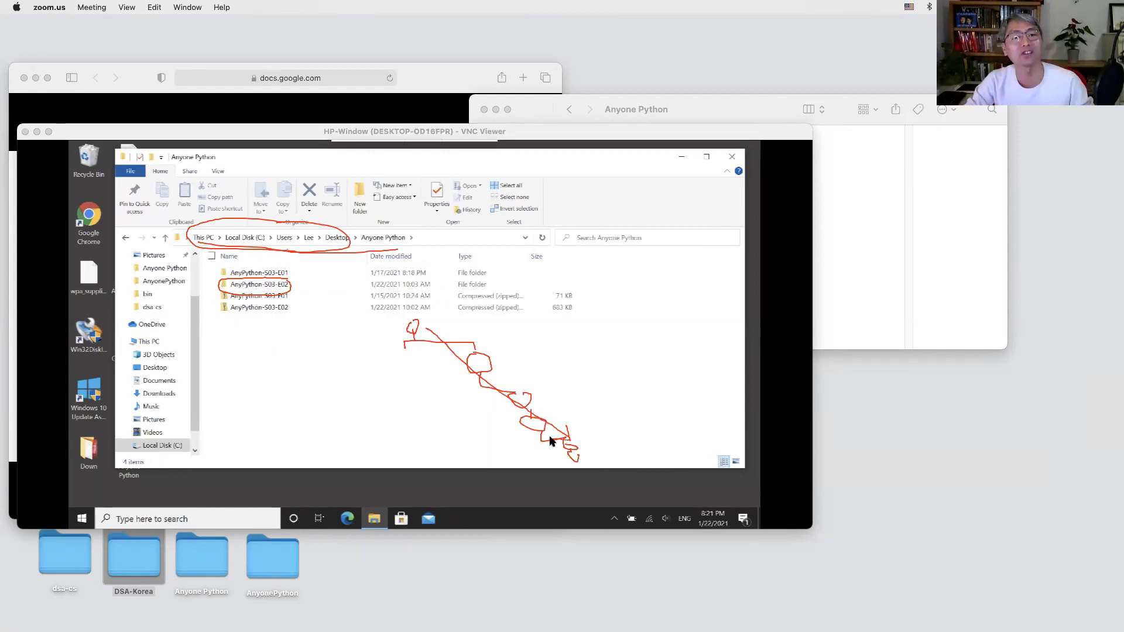
{"action": "mouse_move", "coordinate": [558, 355]}
{"action": "left_mouse_down"}
{"action": "mouse_move", "coordinate": [592, 353]}
{"action": "mouse_move", "coordinate": [567, 382]}
{"action": "mouse_move", "coordinate": [609, 379]}
{"action": "left_mouse_up"}
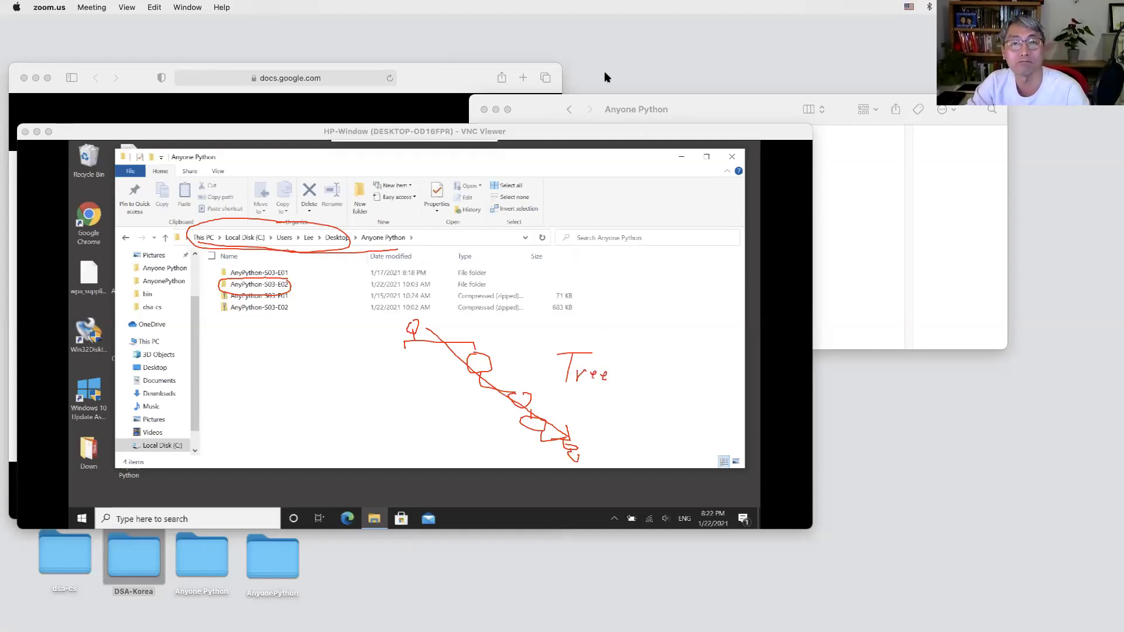
Clear all the red drawings and show the Desktop folder in the Finder window
{"action": "left_click", "coordinate": [408, 74]}
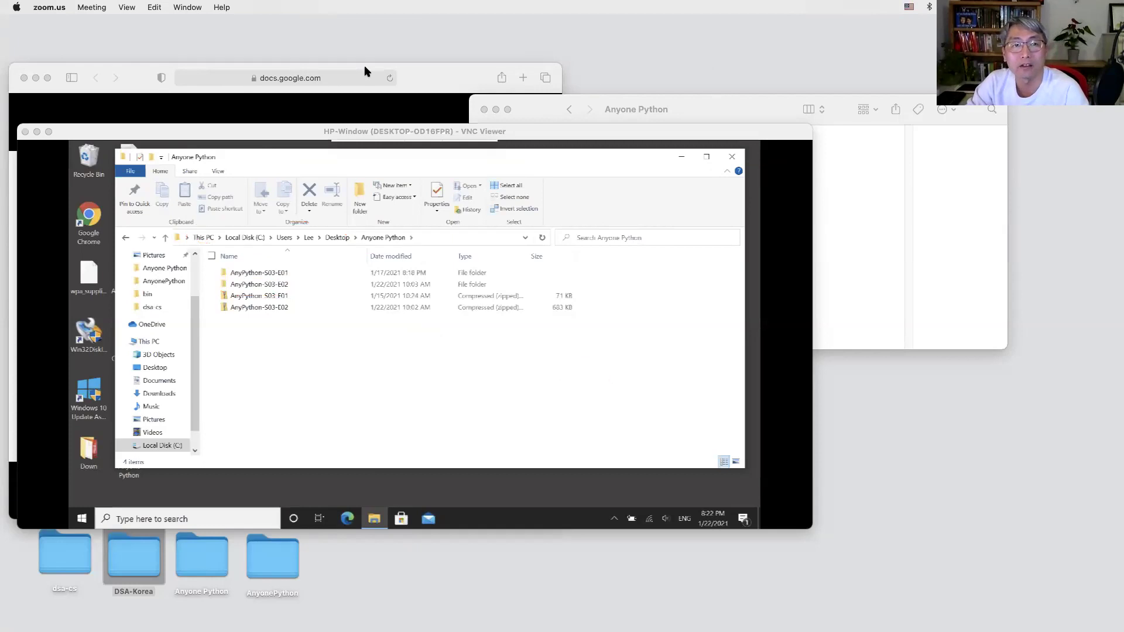
{"action": "left_click", "coordinate": [698, 97]}
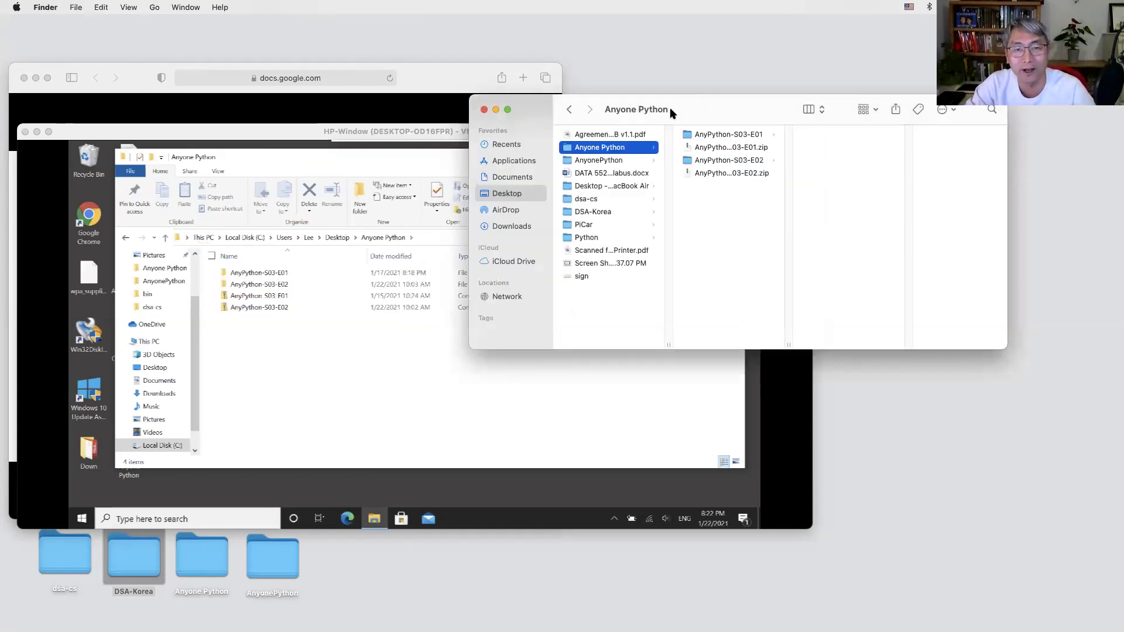
{"action": "left_click", "coordinate": [509, 195]}
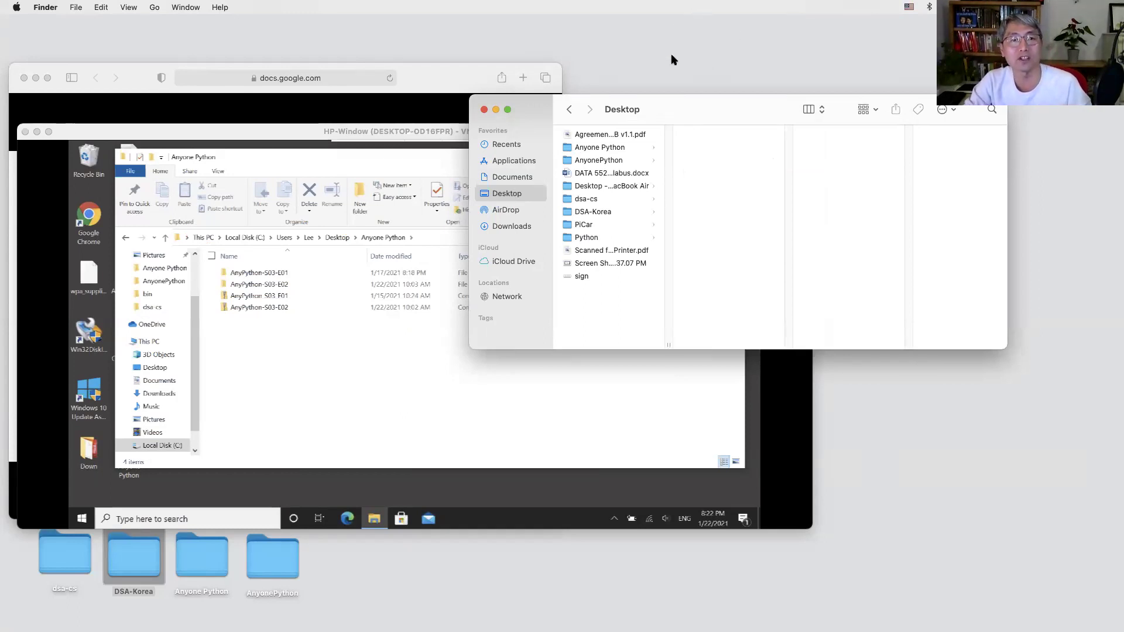
Handwrite the path "/home/" in red on the empty desktop area above the Finder window
{"action": "left_click", "coordinate": [879, 54]}
{"action": "left_click_drag", "start_coordinate": [880, 53], "coordinate": [867, 69]}
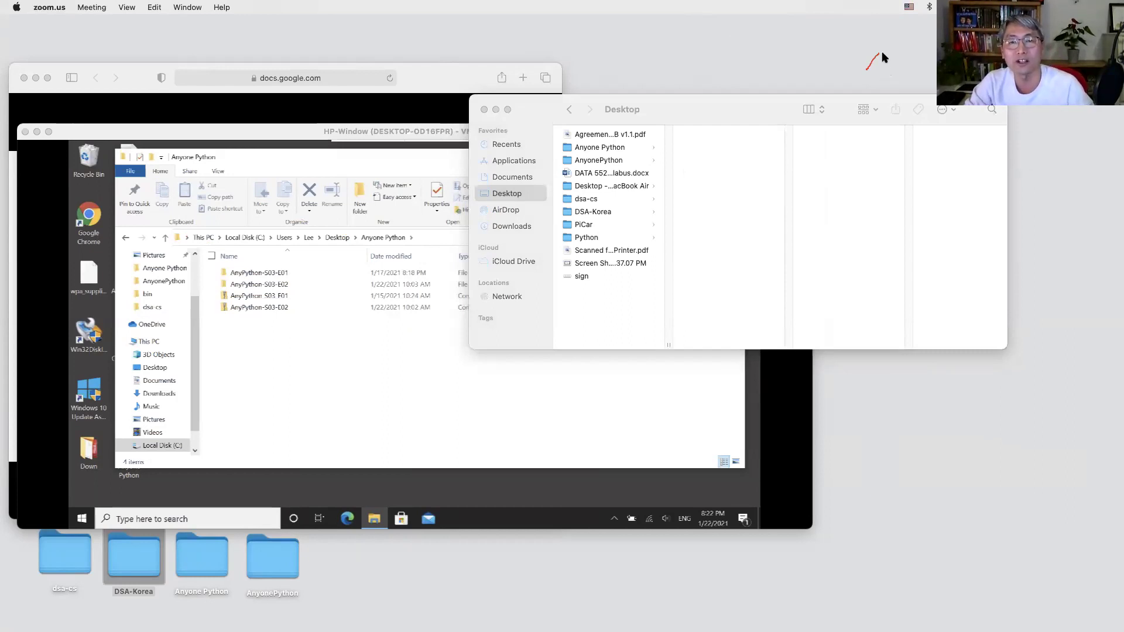
{"action": "mouse_move", "coordinate": [885, 52]}
{"action": "left_mouse_down"}
{"action": "mouse_move", "coordinate": [885, 65]}
{"action": "mouse_move", "coordinate": [928, 64]}
{"action": "mouse_move", "coordinate": [933, 75]}
{"action": "left_mouse_up"}
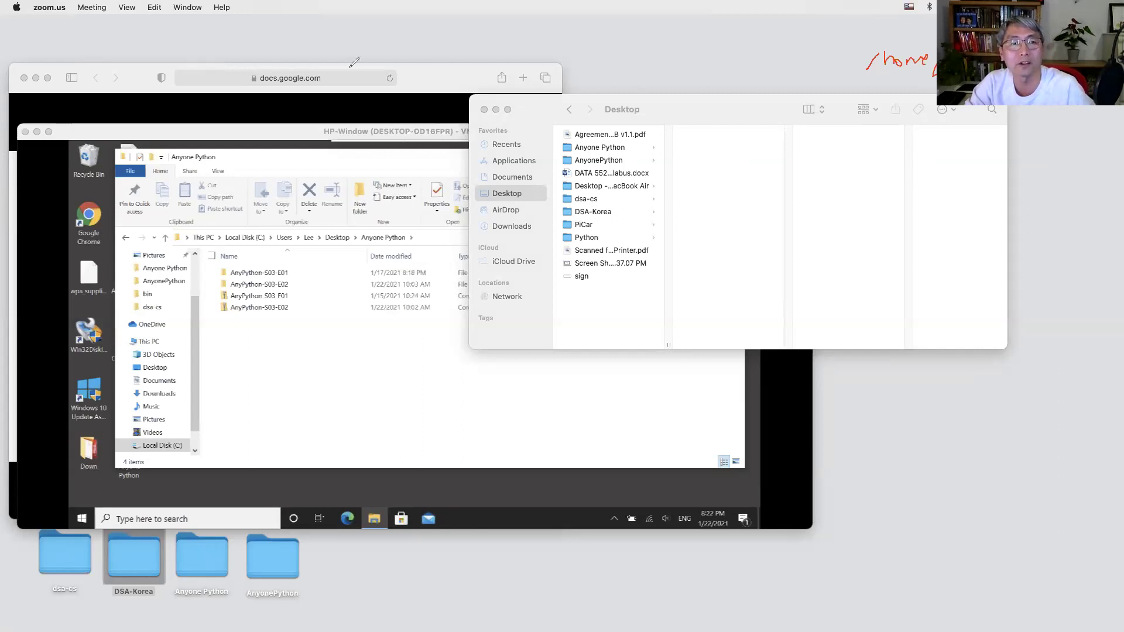
Browse through Anyone Python to the AnyPython-S03-E02 folder in Finder, and close the Finder window
{"action": "left_click", "coordinate": [609, 150]}
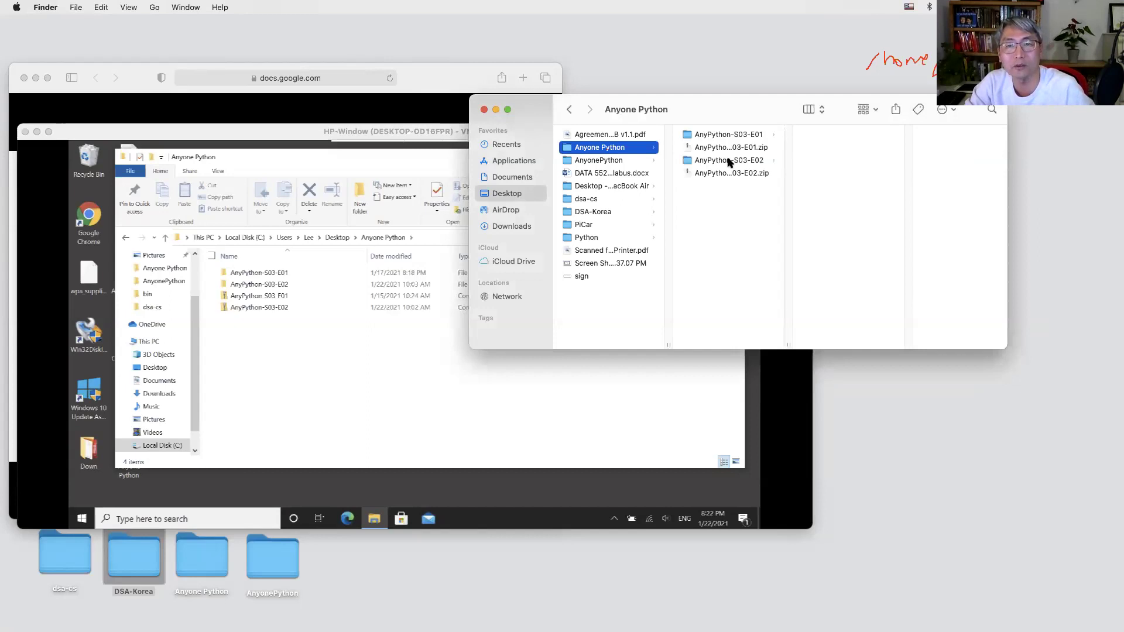
{"action": "left_click", "coordinate": [742, 165]}
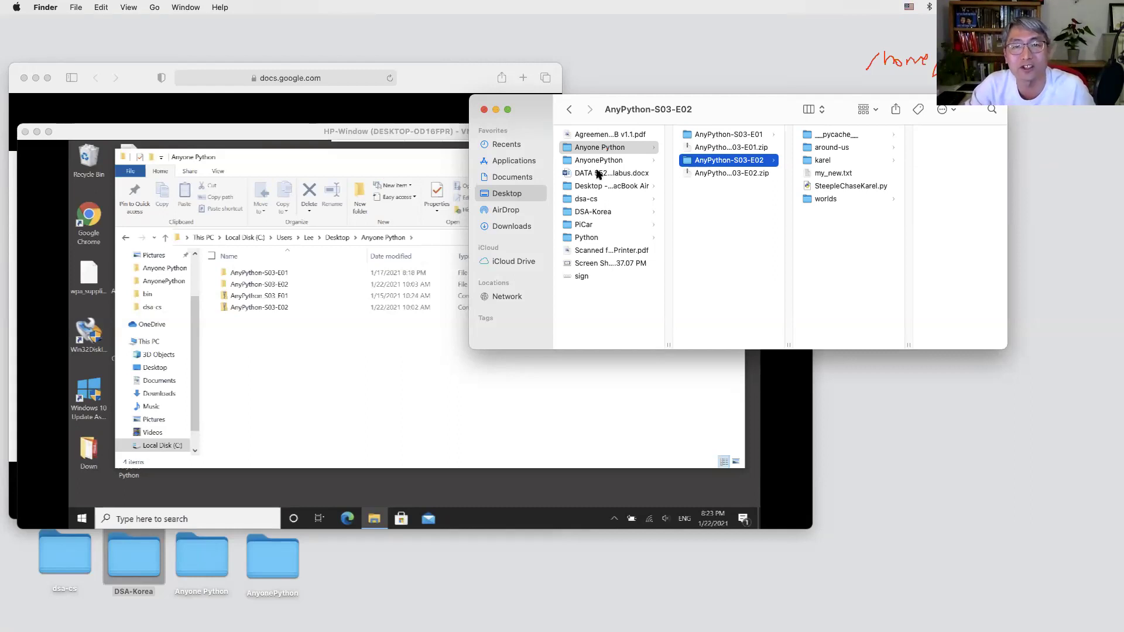
{"action": "left_click", "coordinate": [714, 182]}
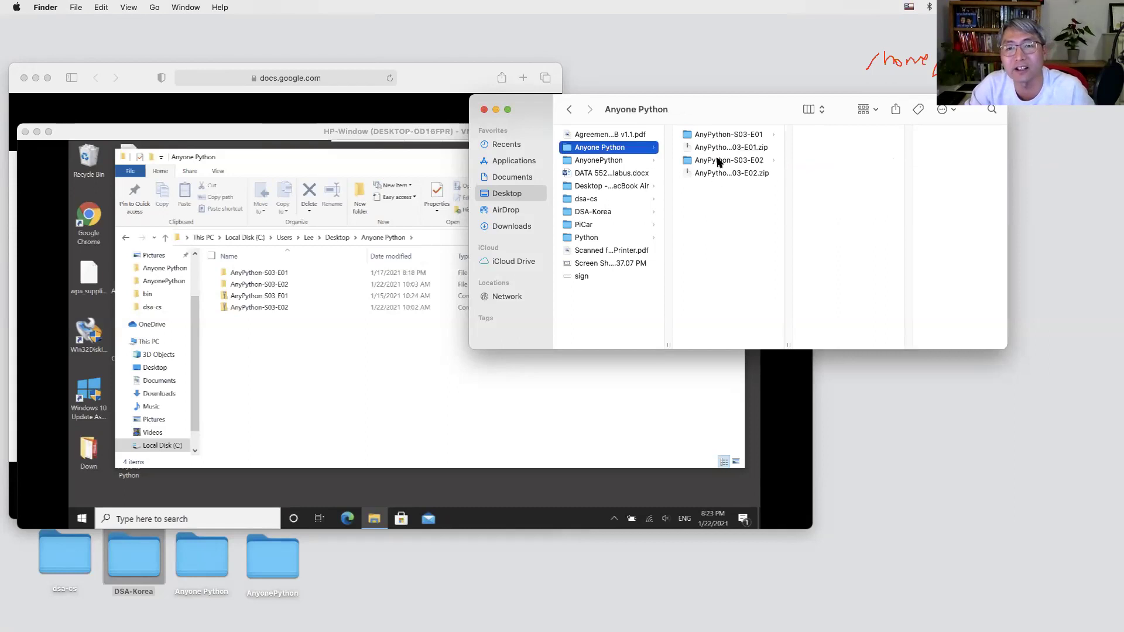
{"action": "left_click", "coordinate": [749, 161]}
{"action": "left_click", "coordinate": [485, 109]}
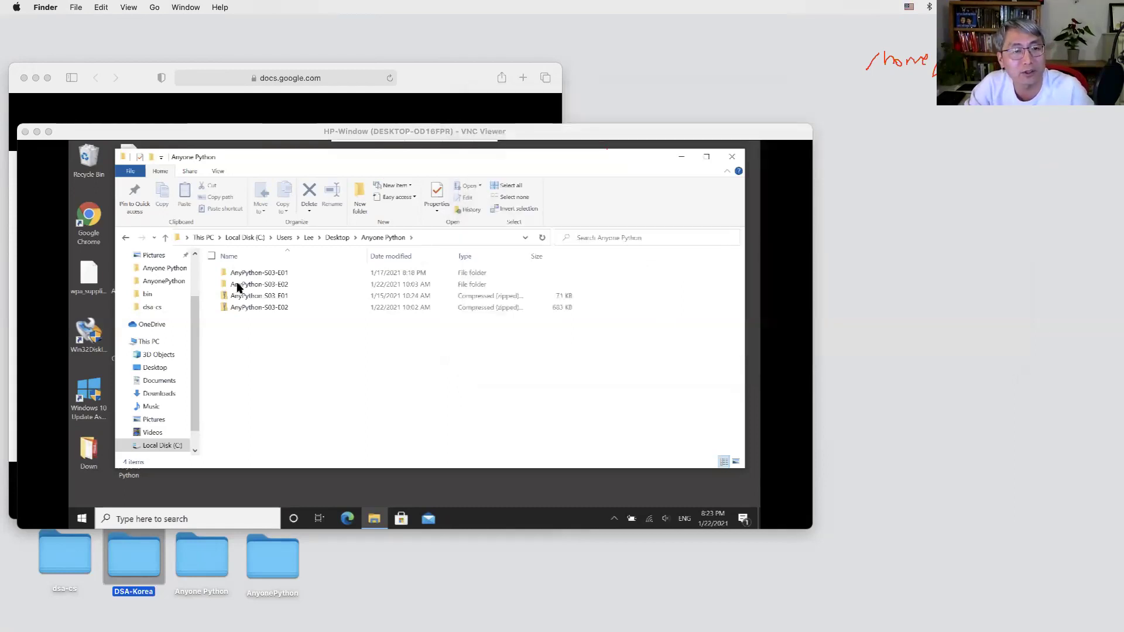
Open the AnyPython-S03-E02 folder in the remote Windows session and handwrite "GUI" in red below the "/home/" note
{"action": "left_click", "coordinate": [243, 287]}
{"action": "left_click", "coordinate": [267, 274]}
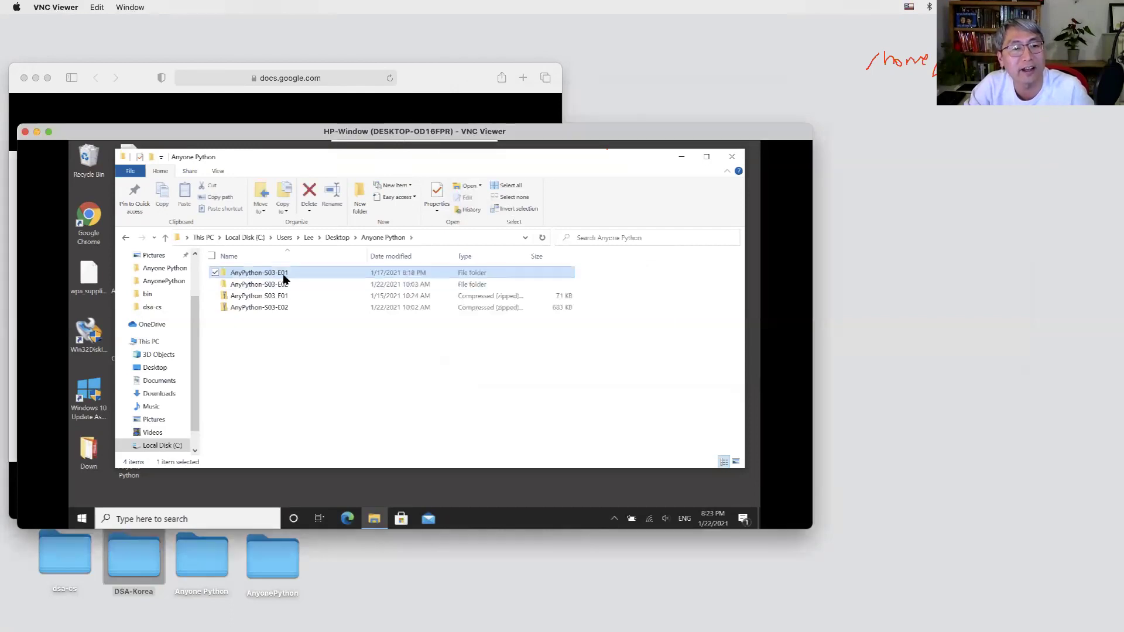
{"action": "double_click", "coordinate": [271, 284]}
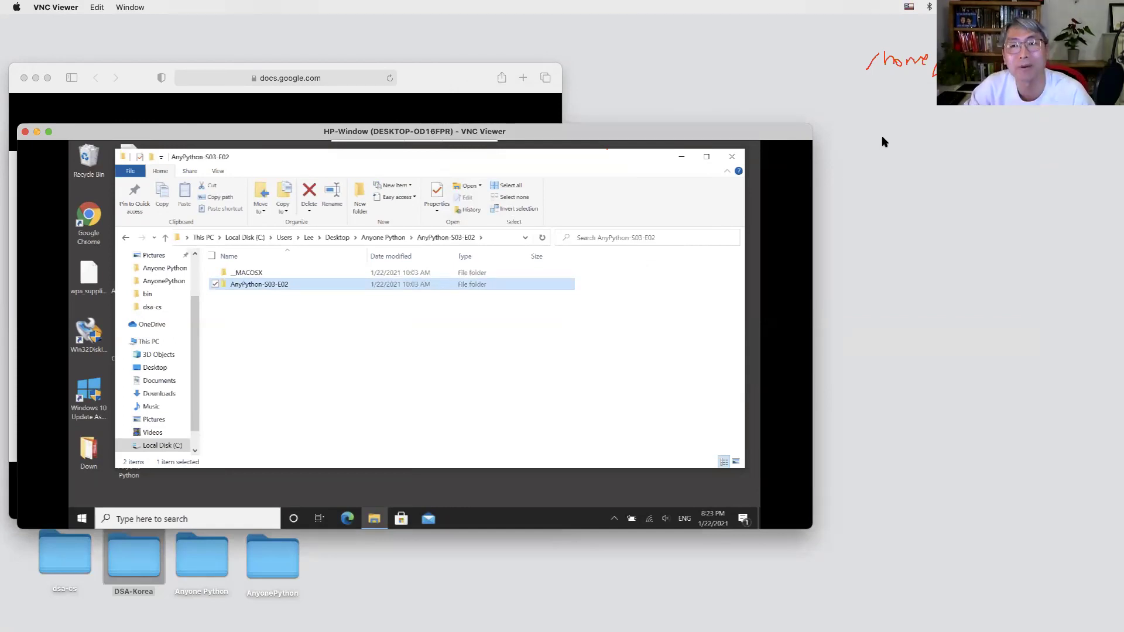
{"action": "mouse_move", "coordinate": [893, 100]}
{"action": "left_mouse_down"}
{"action": "mouse_move", "coordinate": [885, 133]}
{"action": "mouse_move", "coordinate": [931, 104]}
{"action": "mouse_move", "coordinate": [956, 125]}
{"action": "left_mouse_up"}
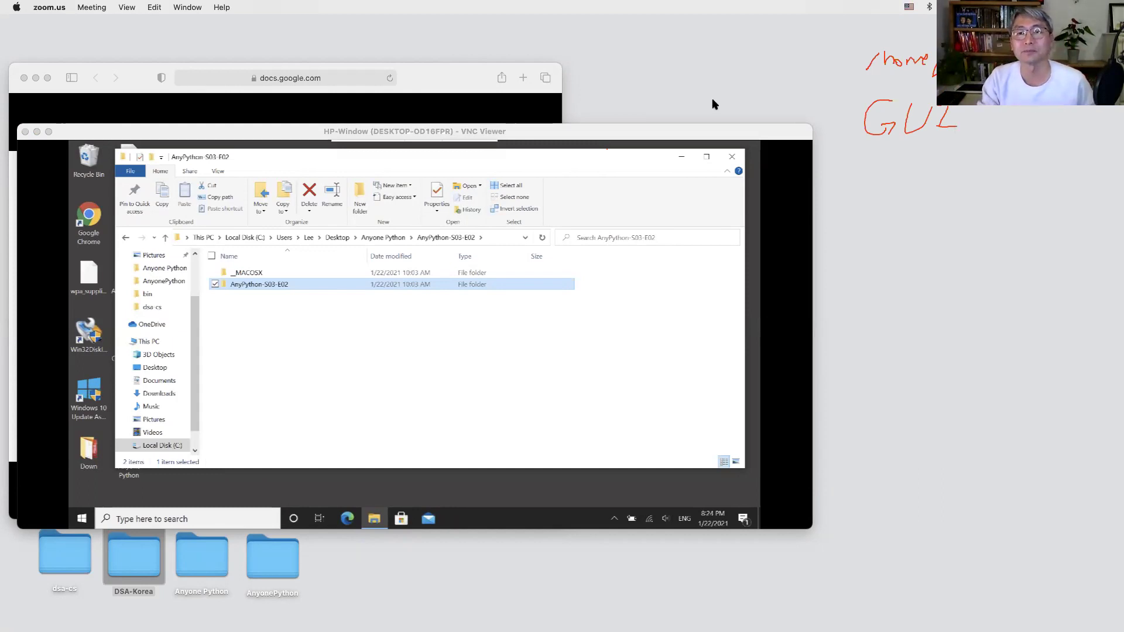
Clear the red handwriting and put away the remote Windows session to reveal the title slide
{"action": "left_click", "coordinate": [335, 86]}
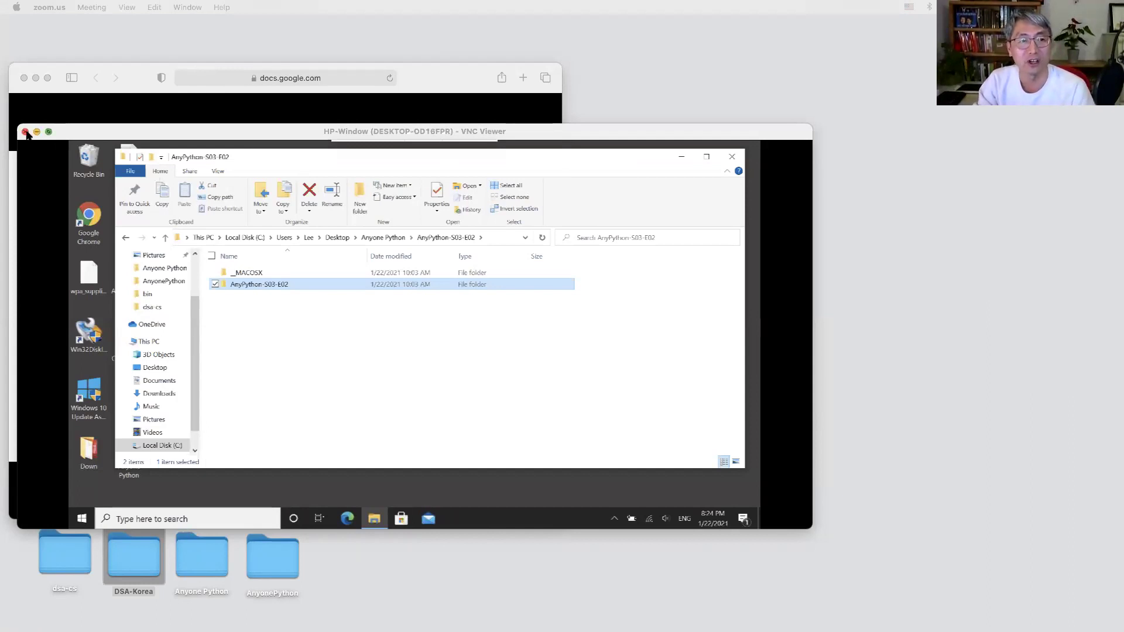
{"action": "key", "text": "super+h"}
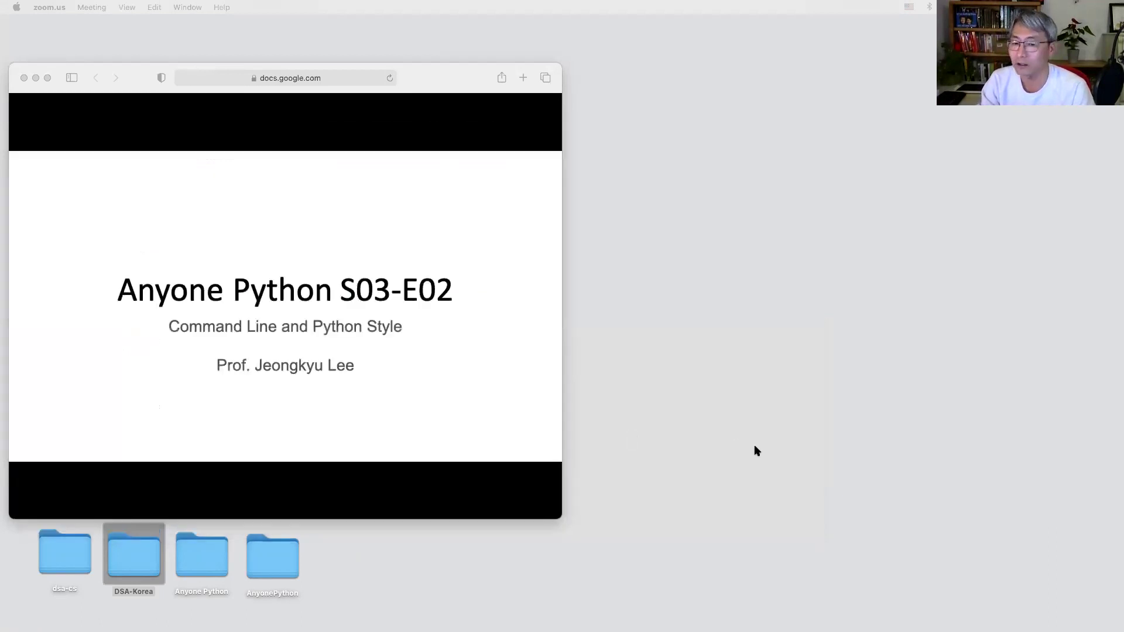